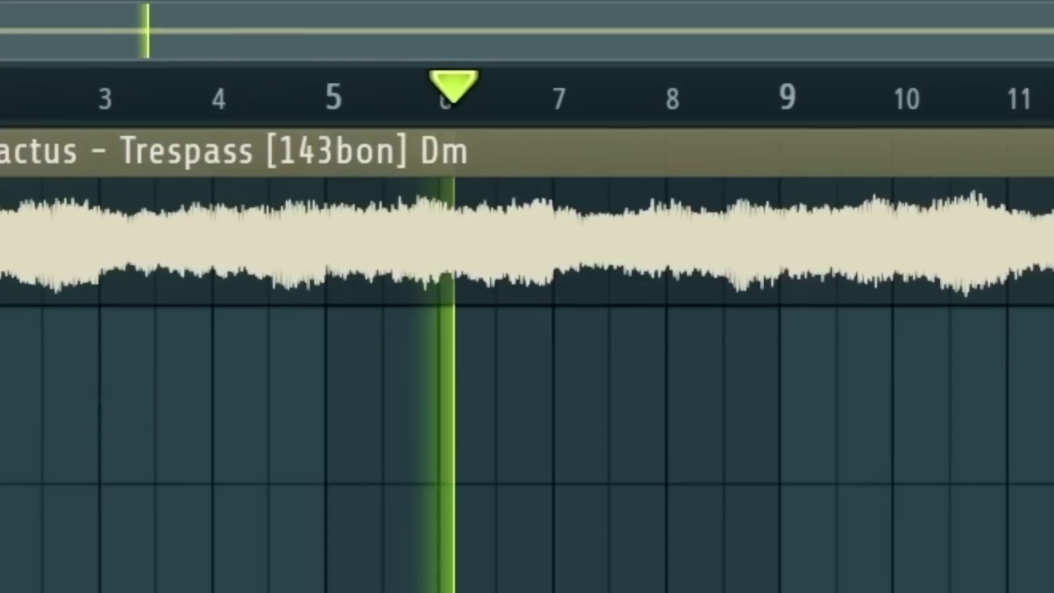
Step: Add a hit of the Jay Cactus - Chizzle CS sample on the first step of the Drums pattern
{"action": "left_click_drag", "start_coordinate": [527, 423], "coordinate": [616, 428]}
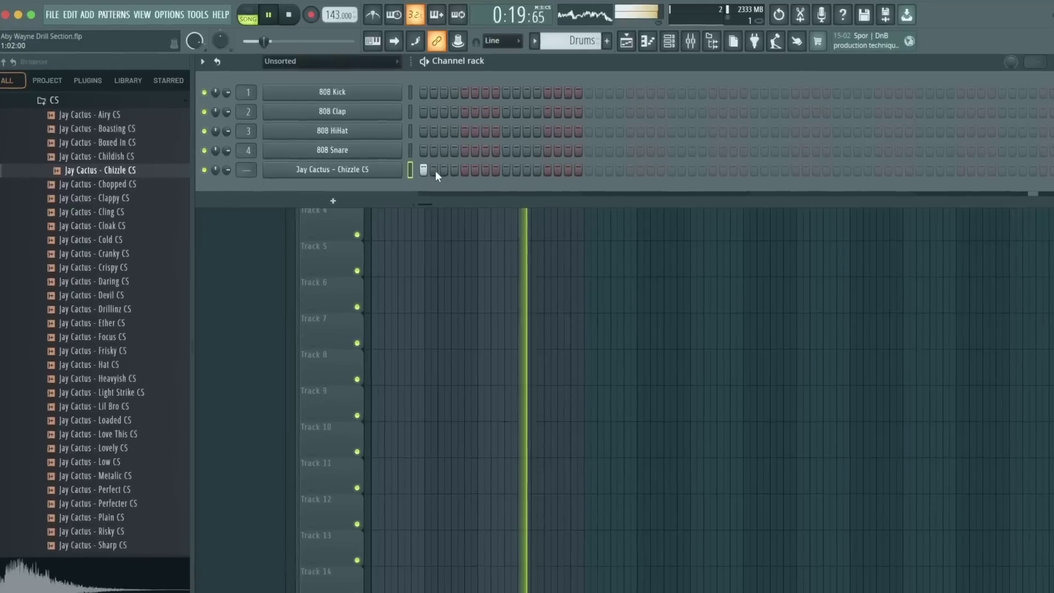
{"action": "left_click", "coordinate": [424, 168]}
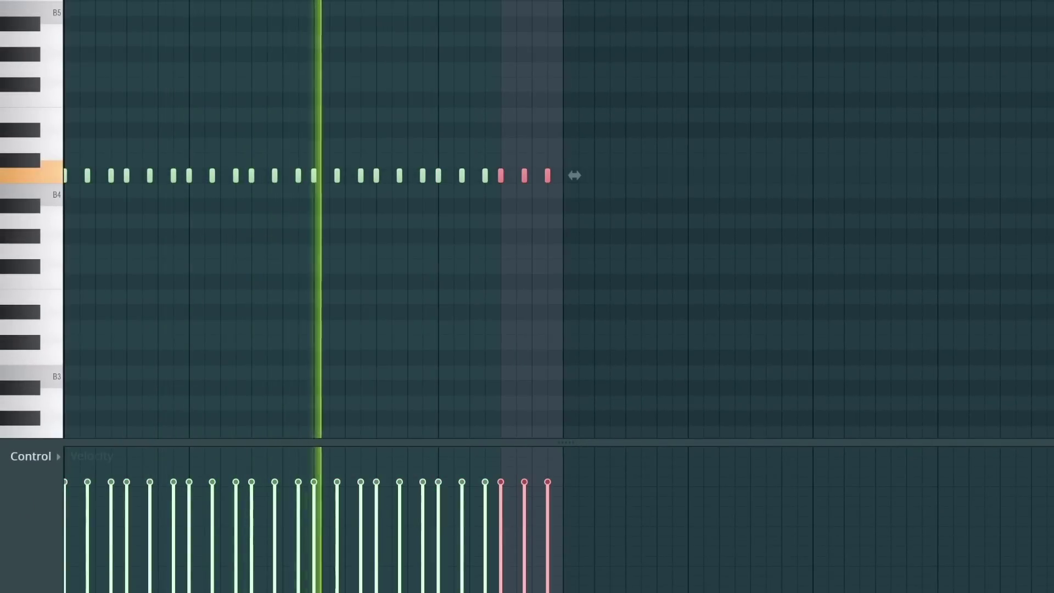
{"action": "scroll", "coordinate": [352, 219], "scroll_direction": "up", "scroll_amount": 3}
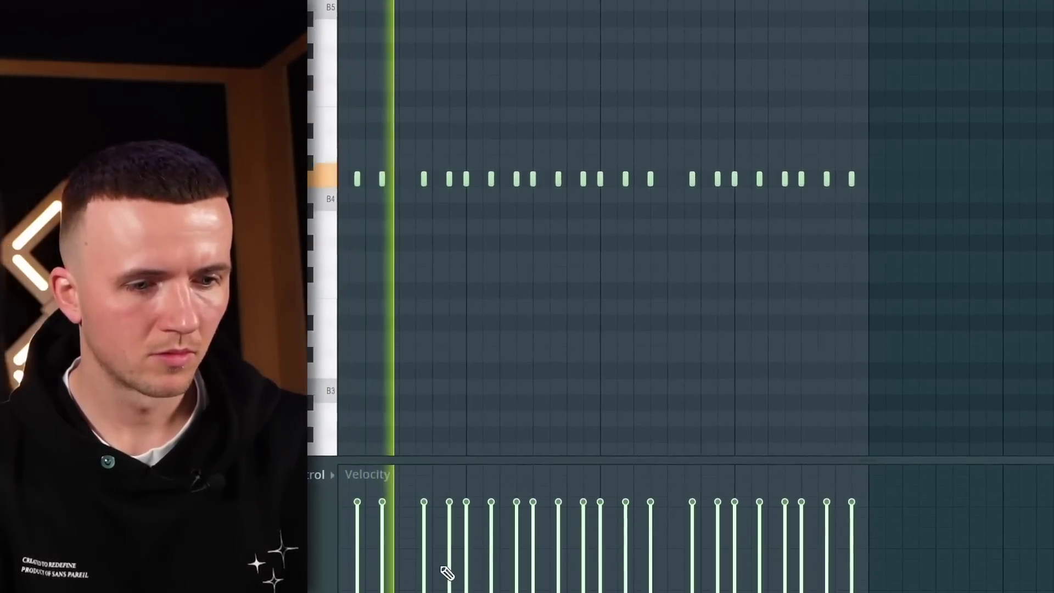
Step: Lower the velocity of two notes in the Chizzle CS pattern and duplicate the four bars into bars 5 to 8
{"action": "left_click", "coordinate": [472, 578]}
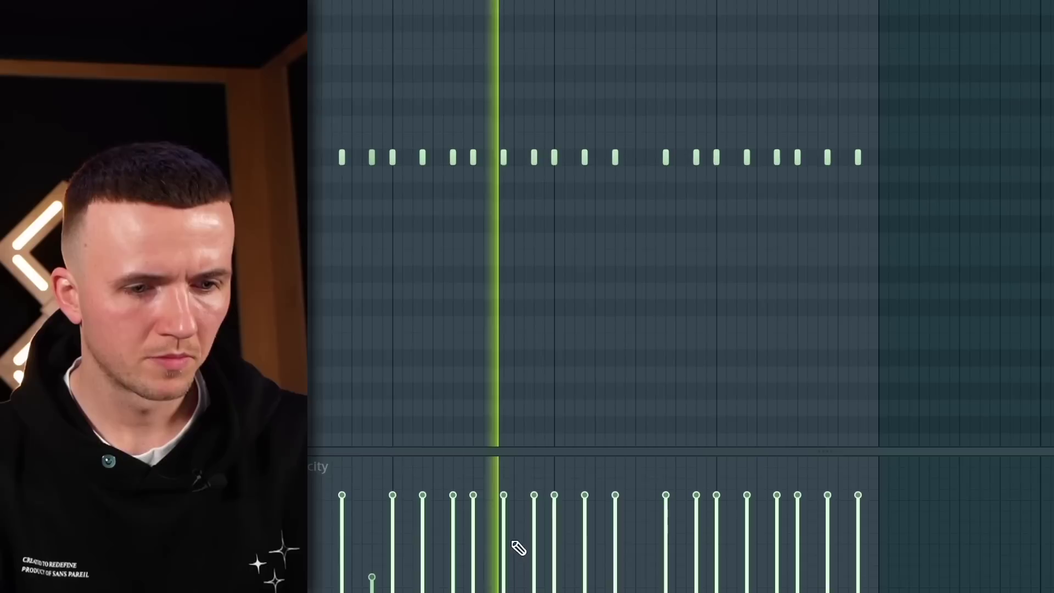
{"action": "left_click", "coordinate": [671, 570]}
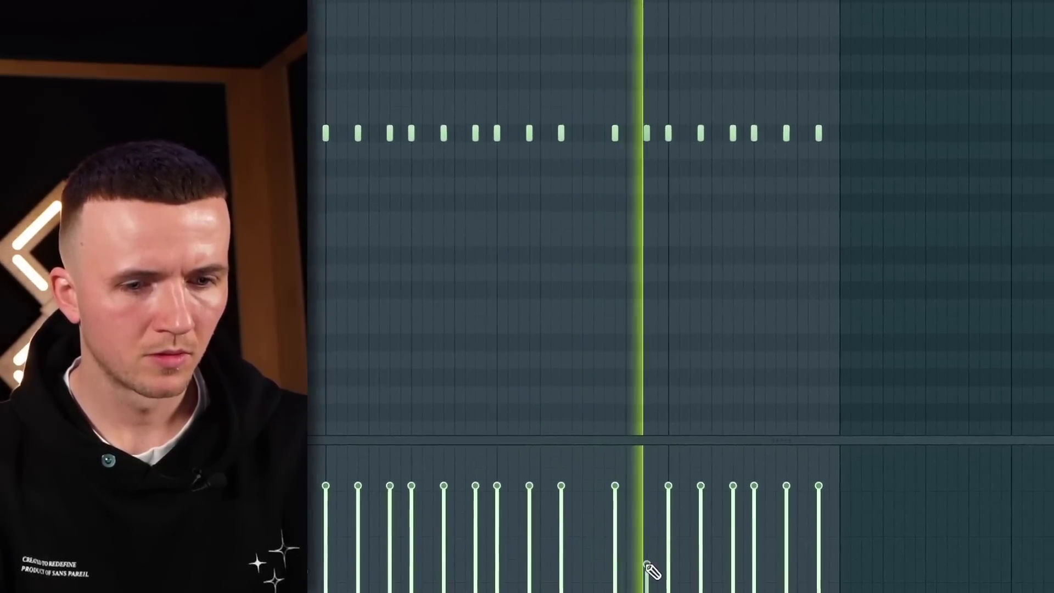
{"action": "key", "text": "ctrl+b"}
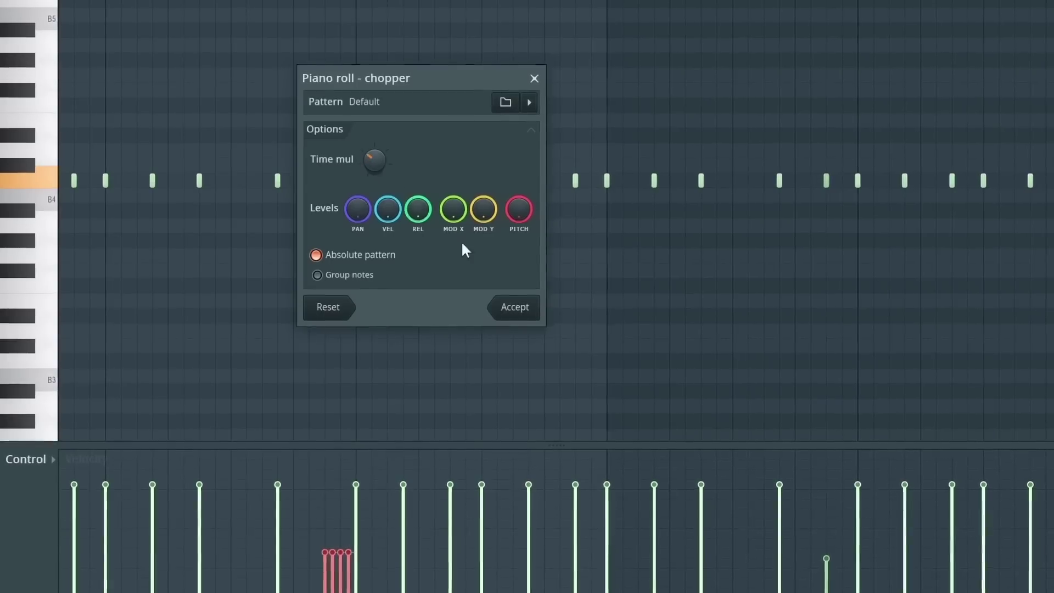
Step: Chop the note at the end of bar 3 into a four-note roll with the Default chopper pattern
{"action": "left_click", "coordinate": [515, 313]}
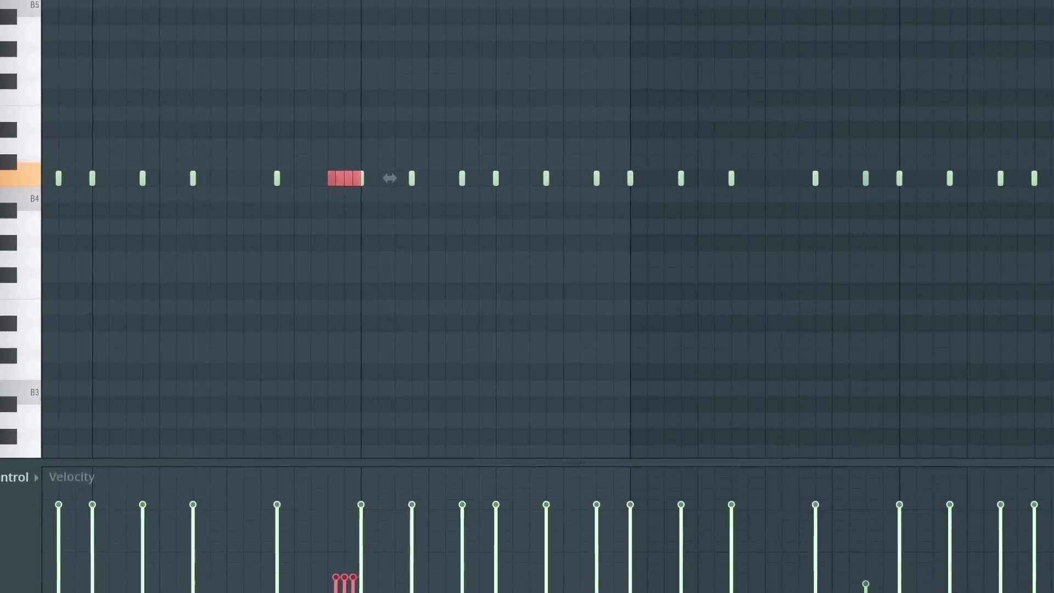
{"action": "scroll", "coordinate": [370, 381], "scroll_direction": "down", "scroll_amount": 5}
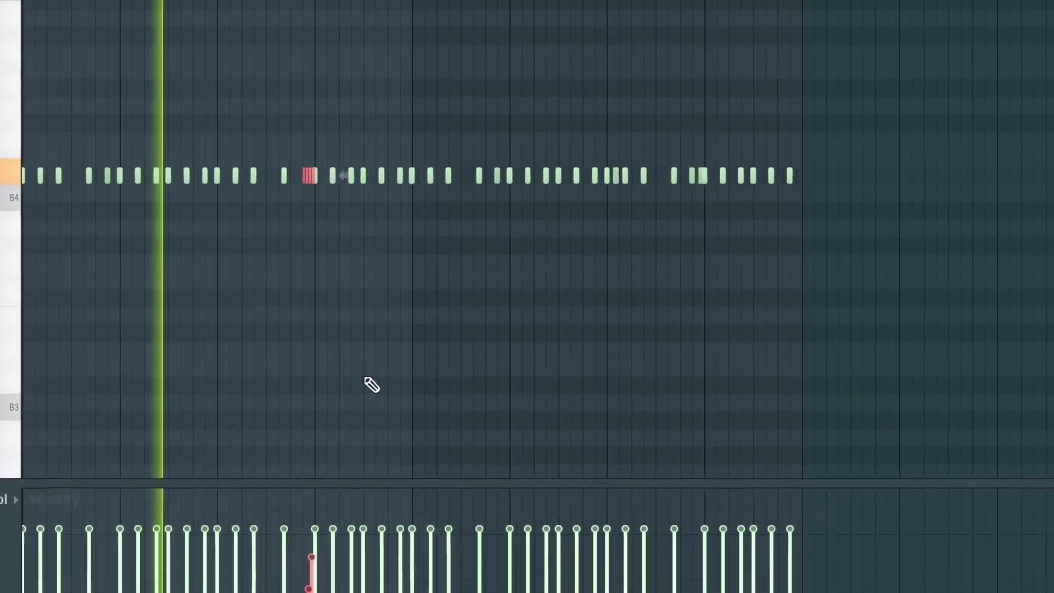
{"action": "scroll", "coordinate": [230, 344], "scroll_direction": "up", "scroll_amount": 2}
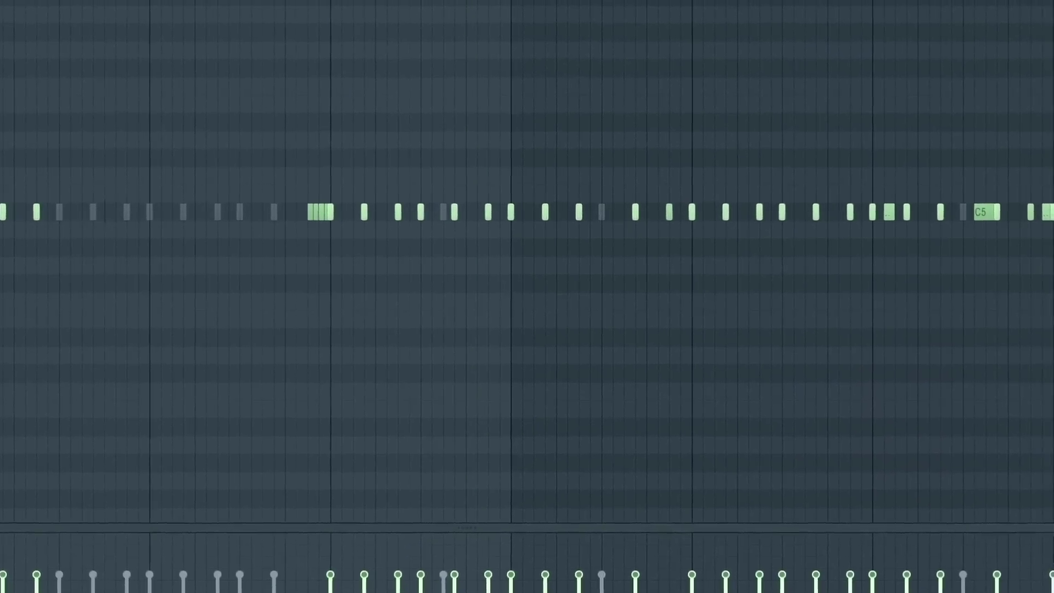
Step: Mute the run of C5 notes across bars 4 and 5 to leave a gap in the pattern
{"action": "key", "text": "t"}
{"action": "left_click_drag", "start_coordinate": [412, 226], "coordinate": [368, 226]}
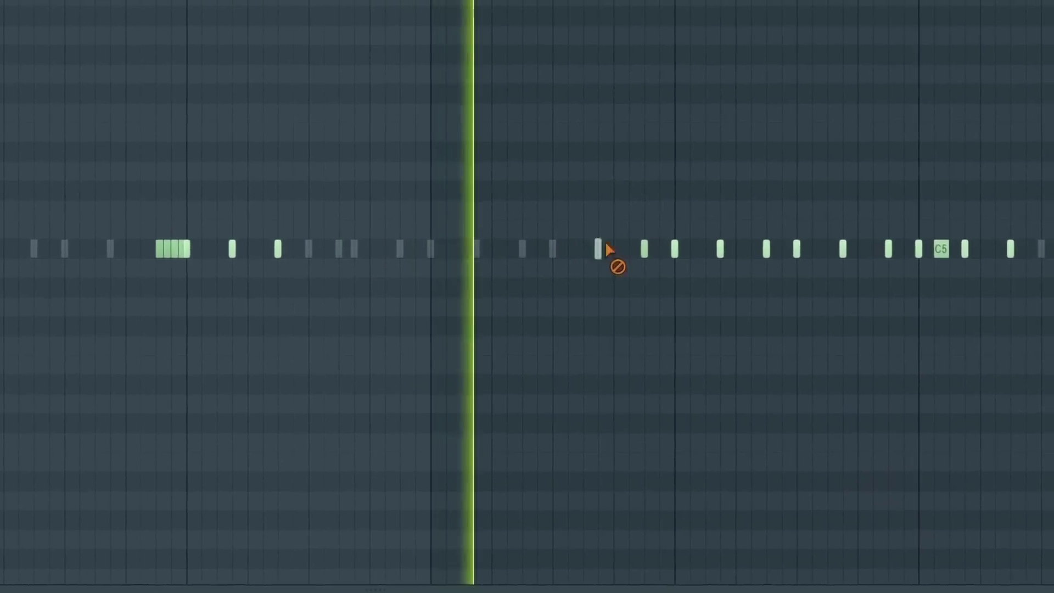
{"action": "key", "text": "ctrl+z"}
{"action": "key", "text": "p"}
{"action": "key", "text": "t"}
{"action": "mouse_move", "coordinate": [598, 267]}
{"action": "left_mouse_down"}
{"action": "mouse_move", "coordinate": [408, 258]}
{"action": "mouse_move", "coordinate": [201, 263]}
{"action": "left_mouse_up"}
{"action": "key", "text": "p"}
{"action": "scroll", "coordinate": [291, 293], "scroll_direction": "down", "scroll_amount": 3}
{"action": "scroll", "coordinate": [322, 298], "scroll_direction": "up", "scroll_amount": 3}
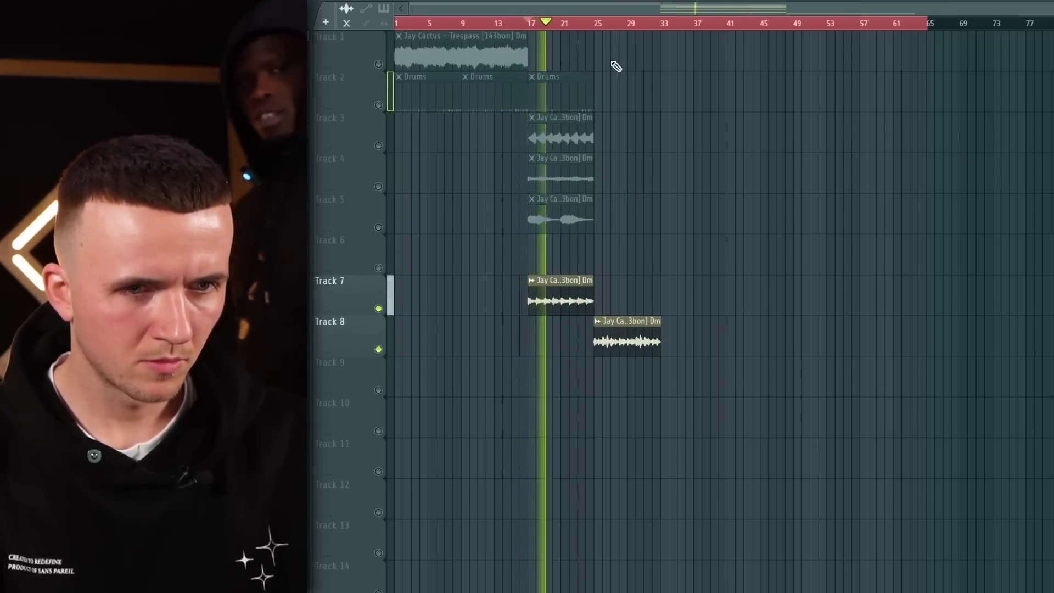
Step: Duplicate the three Trespass clips on Tracks 3 to 5 from bar 17 to bar 25
{"action": "left_click", "coordinate": [591, 22]}
{"action": "left_click_drag", "start_coordinate": [634, 136], "coordinate": [542, 224]}
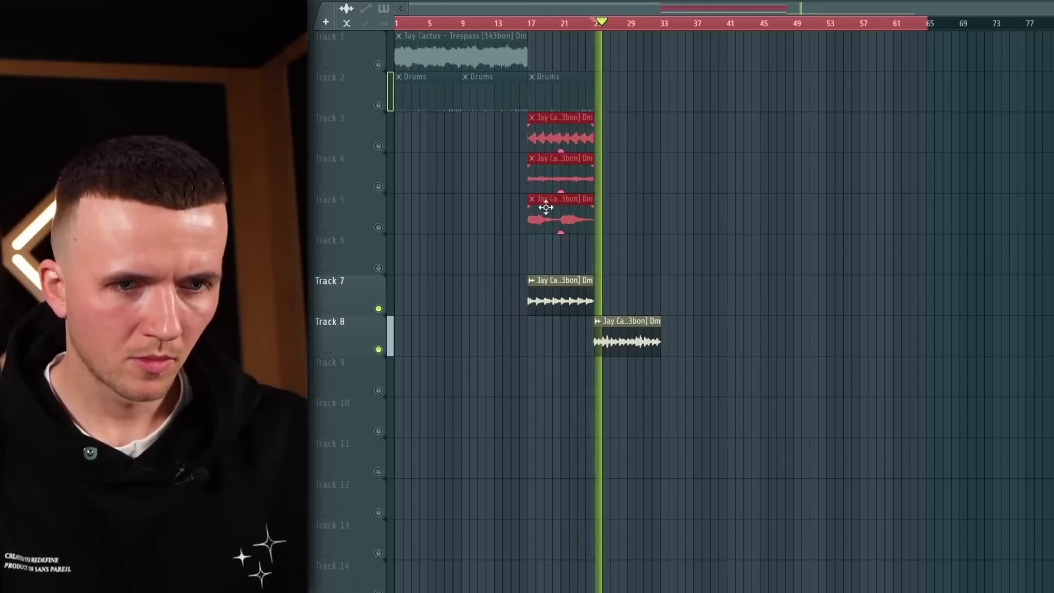
{"action": "left_click_drag", "start_coordinate": [576, 120], "coordinate": [602, 119]}
Step: Unmute Tracks 3 to 6 and move the bar 25 clip from Track 8 up to Track 7
{"action": "left_click_drag", "start_coordinate": [380, 146], "coordinate": [379, 186]}
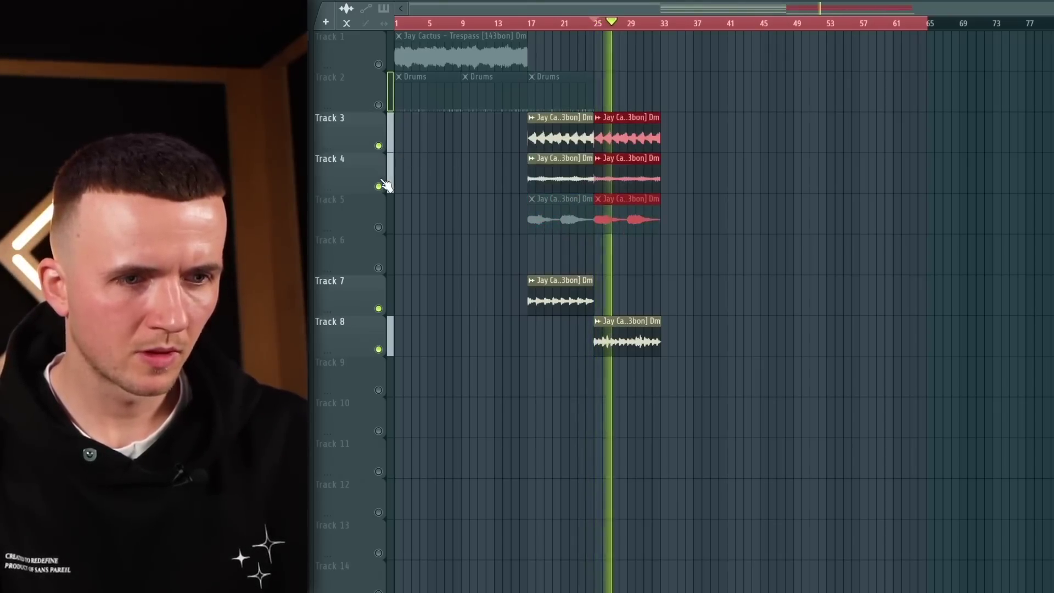
{"action": "left_click_drag", "start_coordinate": [380, 235], "coordinate": [381, 275]}
{"action": "left_click", "coordinate": [607, 353]}
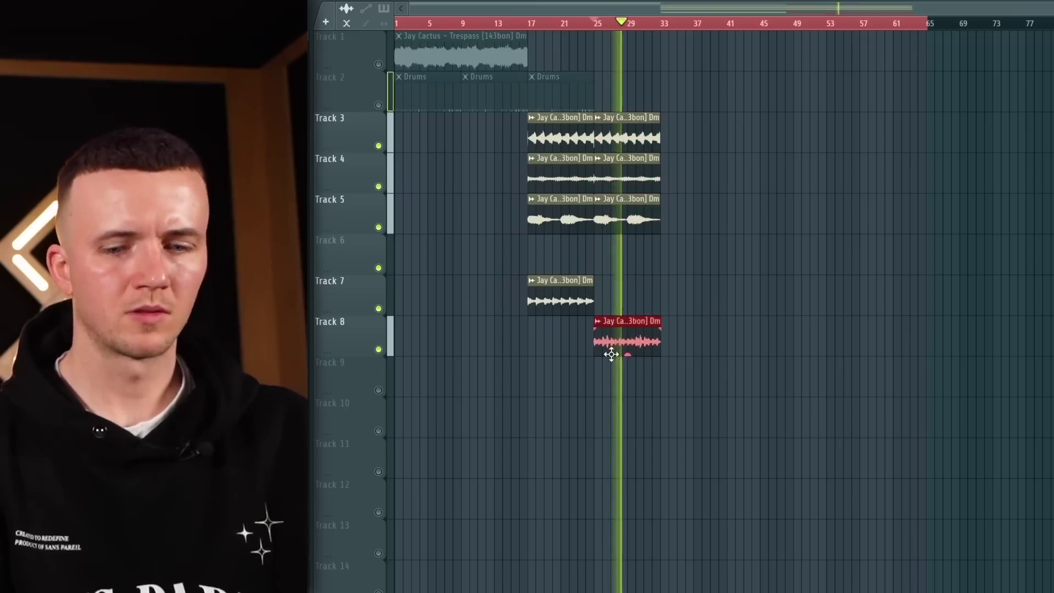
{"action": "left_click_drag", "start_coordinate": [607, 353], "coordinate": [610, 313]}
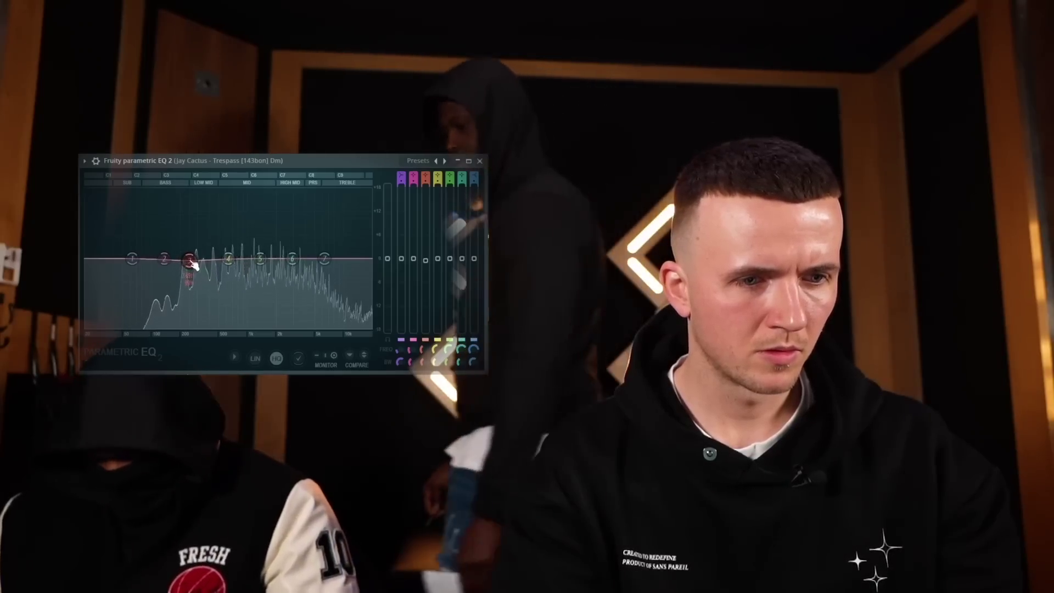
Step: Cut the low end of the Trespass sample with band 1 of Fruity parametric EQ 2
{"action": "left_click_drag", "start_coordinate": [132, 271], "coordinate": [143, 307]}
{"action": "scroll", "coordinate": [142, 306], "scroll_direction": "up", "scroll_amount": 3}
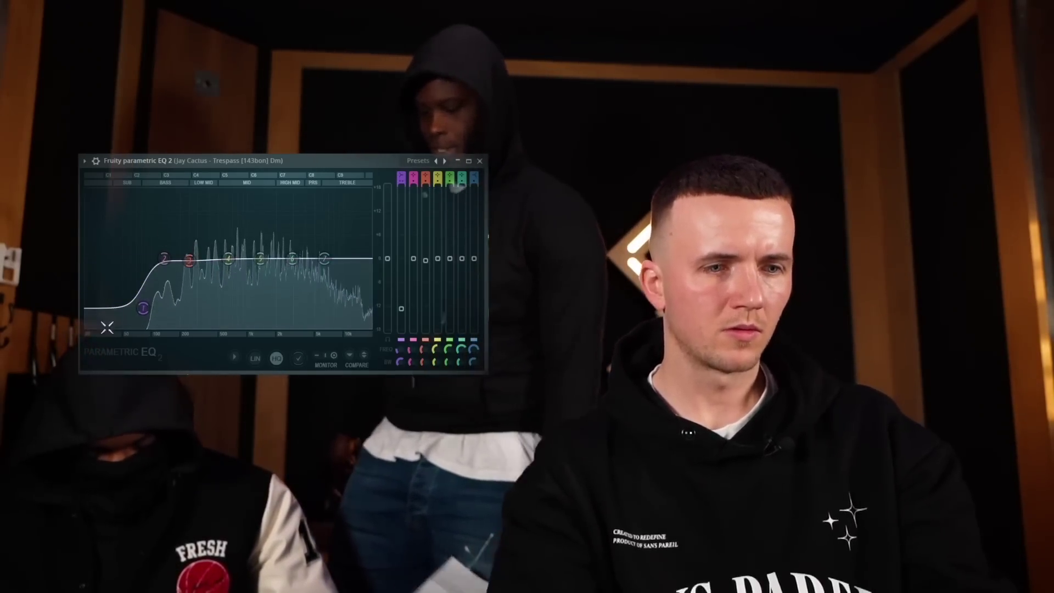
{"action": "scroll", "coordinate": [143, 307], "scroll_direction": "up", "scroll_amount": 2}
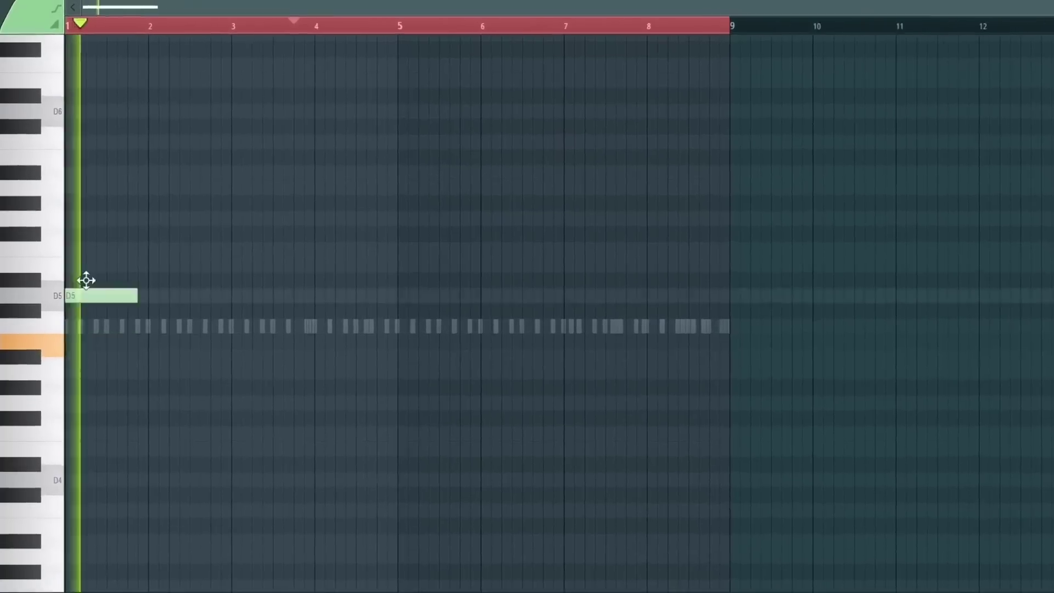
Step: Raise the opening 808 note to A#5, and add an A#5 at bar 2 and D5 notes at bars 3 and 4
{"action": "left_click_drag", "start_coordinate": [87, 281], "coordinate": [86, 158]}
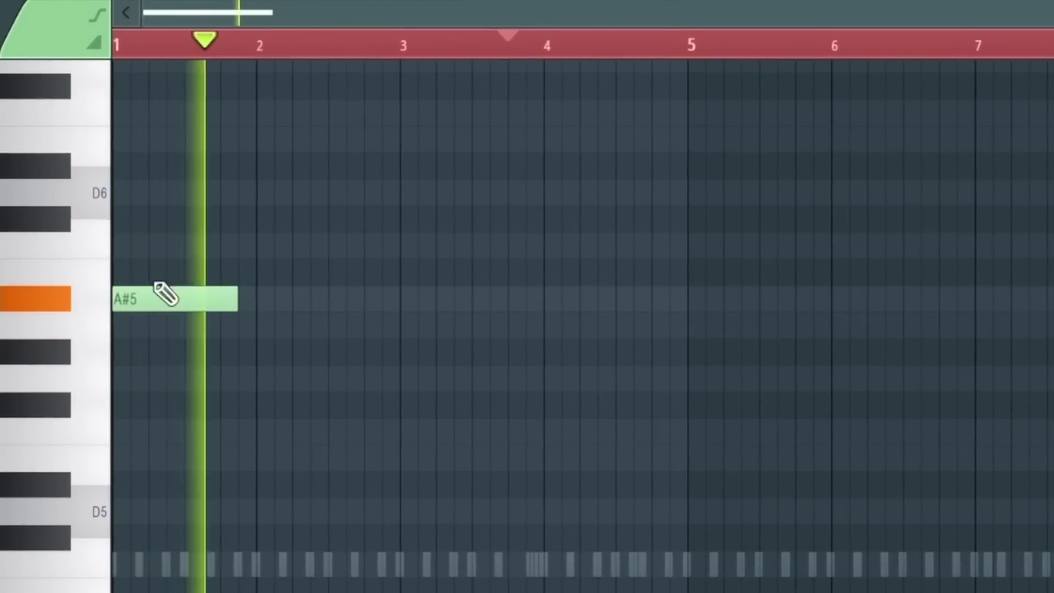
{"action": "left_click", "coordinate": [252, 296]}
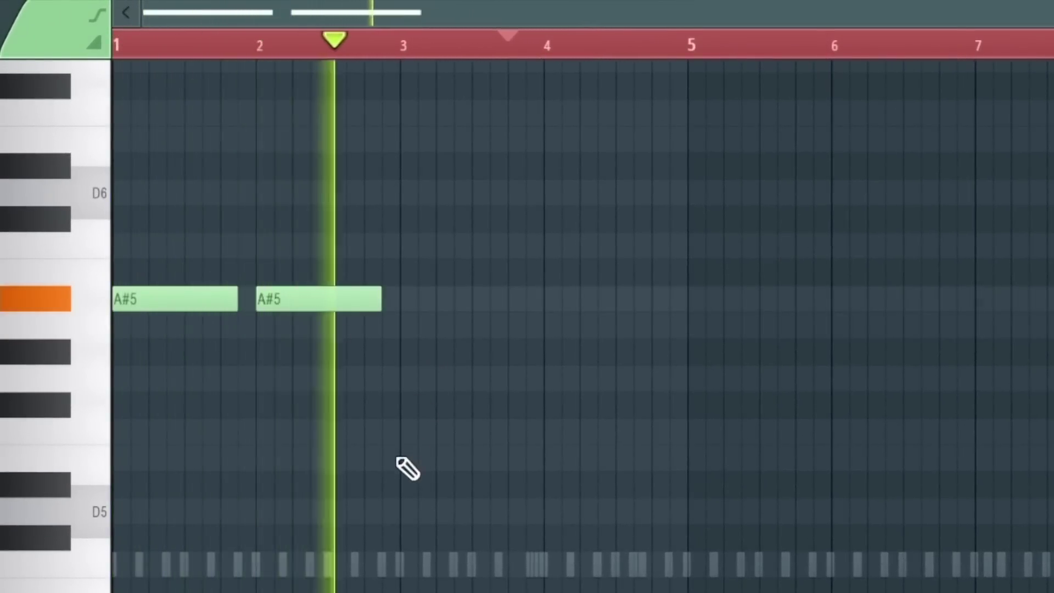
{"action": "left_click", "coordinate": [403, 510]}
{"action": "left_click", "coordinate": [550, 512]}
Step: Delete the A#5 notes in the first two bars of the bassline
{"action": "left_click_drag", "start_coordinate": [410, 249], "coordinate": [174, 334]}
{"action": "key", "text": "Delete"}
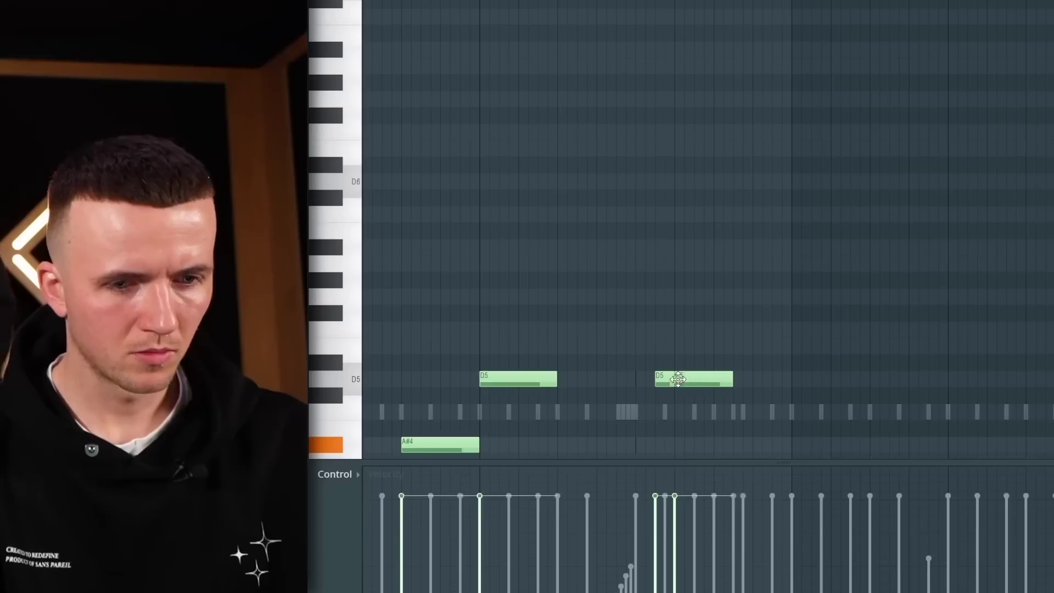
Step: Reposition and shorten the D5 notes in bar 4 into short hits leading into a longer D5, and play the bassline
{"action": "mouse_move", "coordinate": [678, 379]}
{"action": "left_mouse_down"}
{"action": "mouse_move", "coordinate": [639, 398]}
{"action": "mouse_move", "coordinate": [681, 385]}
{"action": "left_mouse_up"}
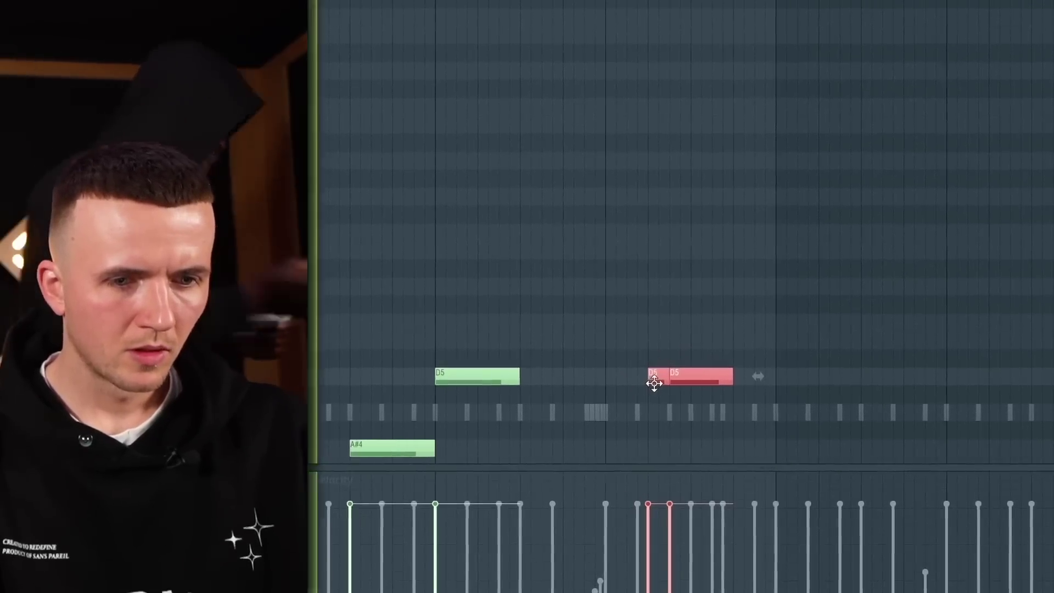
{"action": "left_click", "coordinate": [659, 356]}
{"action": "key", "text": "space"}
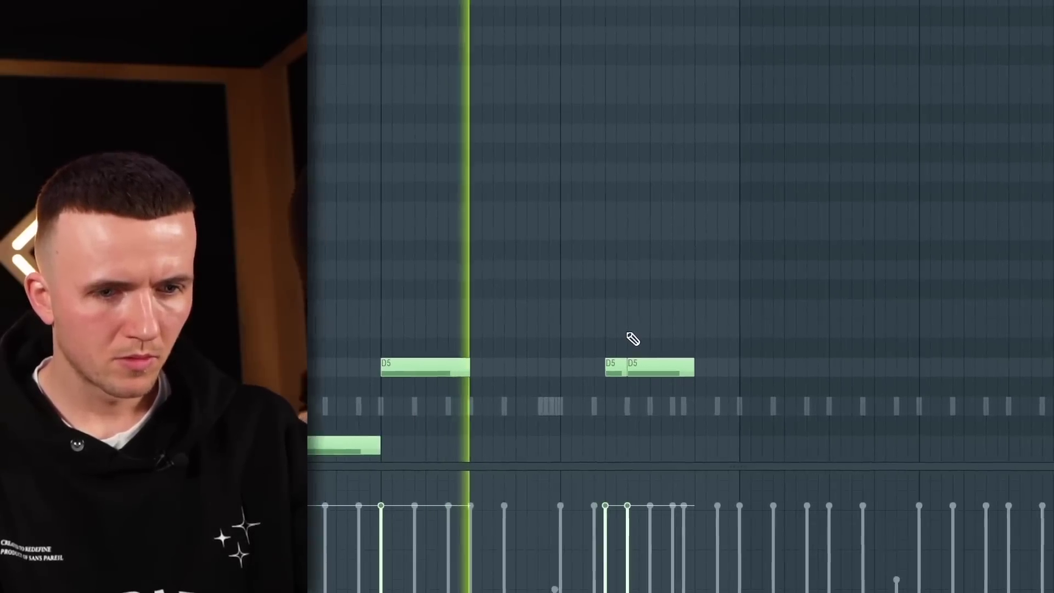
{"action": "scroll", "coordinate": [632, 339], "scroll_direction": "up", "scroll_amount": 2}
{"action": "left_click_drag", "start_coordinate": [606, 367], "coordinate": [499, 343]}
{"action": "left_click_drag", "start_coordinate": [581, 343], "coordinate": [560, 343]}
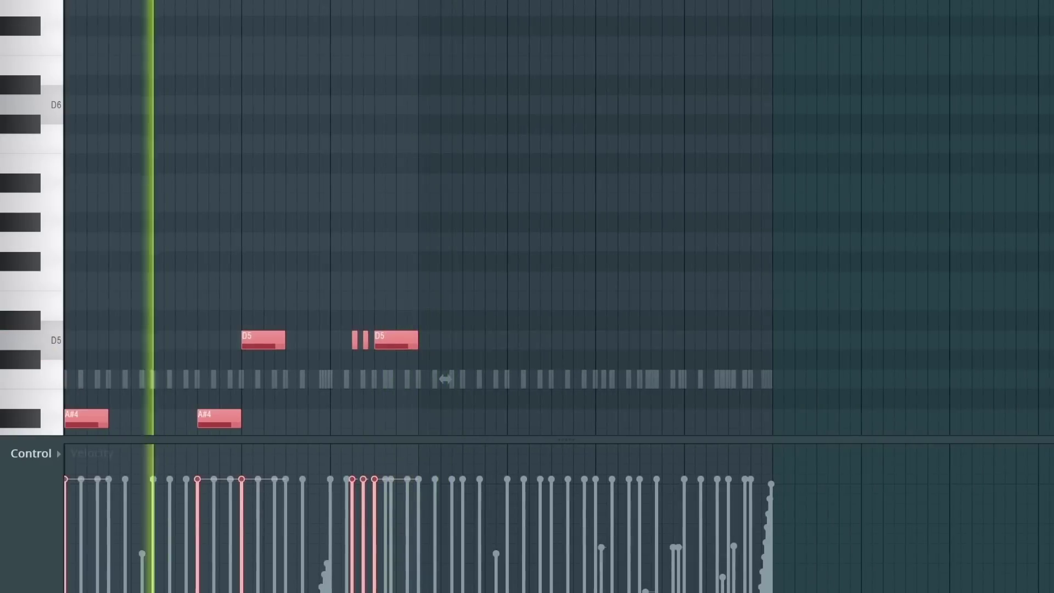
Step: Select all the 808 notes and duplicate the four-bar bassline into bars 5 to 8
{"action": "scroll", "coordinate": [335, 136], "scroll_direction": "down", "scroll_amount": 3}
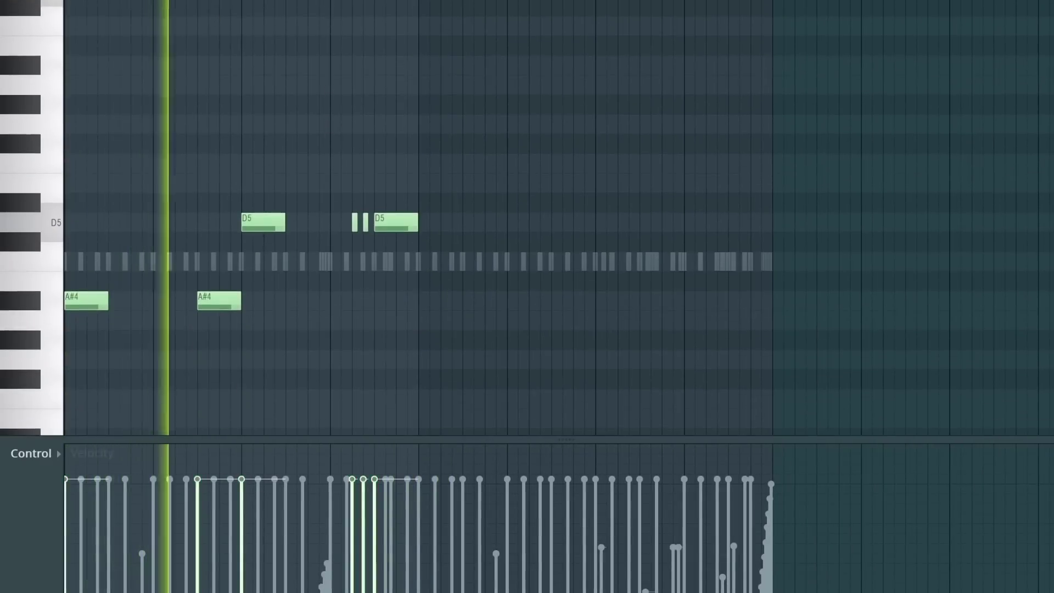
{"action": "key", "text": "ctrl+a"}
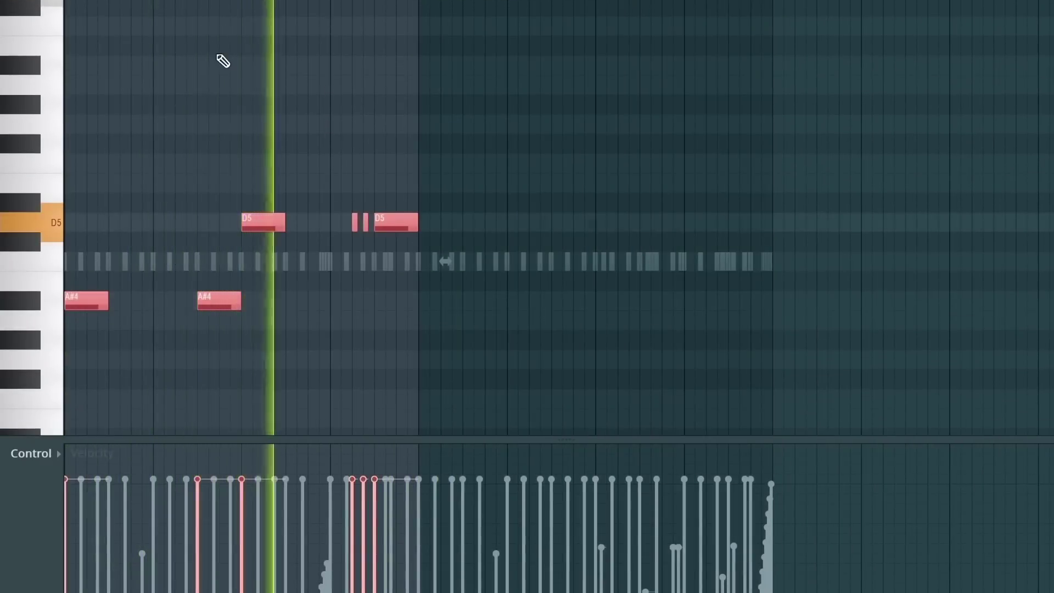
{"action": "scroll", "coordinate": [223, 61], "scroll_direction": "up", "scroll_amount": 2}
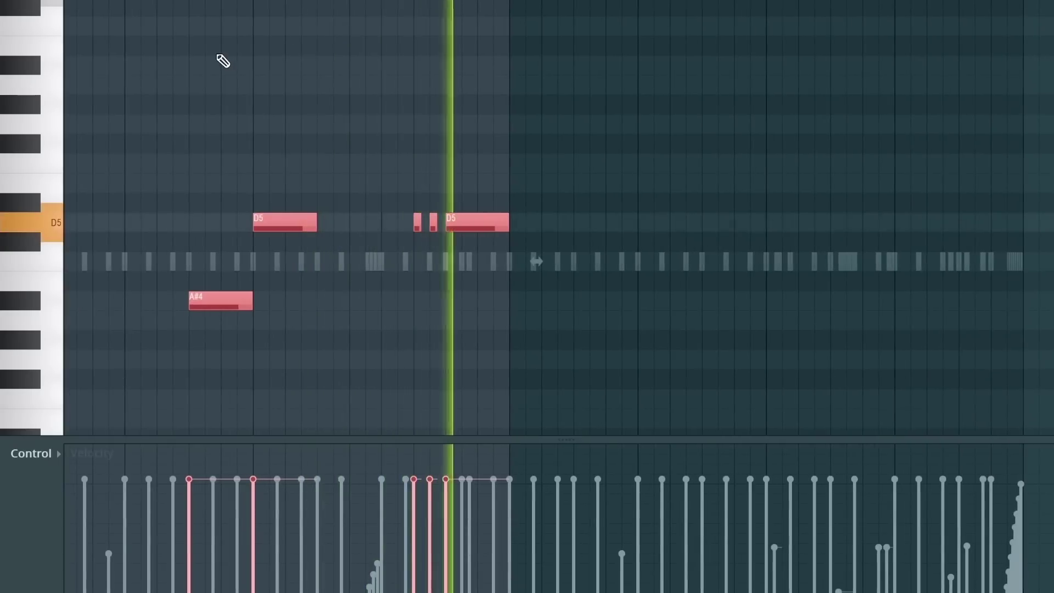
{"action": "key", "text": "ctrl+b"}
{"action": "key", "text": "ctrl+a"}
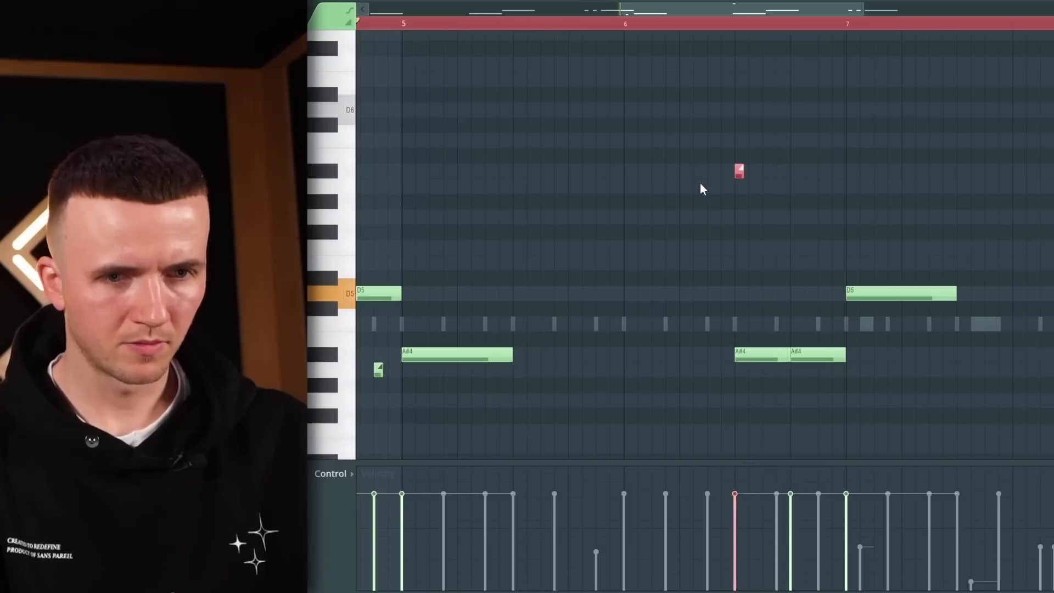
Step: Raise the slide note in bar 6 by an octave and lower the velocity of the second slide note beside it
{"action": "key", "text": "ctrl+Up"}
{"action": "scroll", "coordinate": [702, 189], "scroll_direction": "up", "scroll_amount": 2}
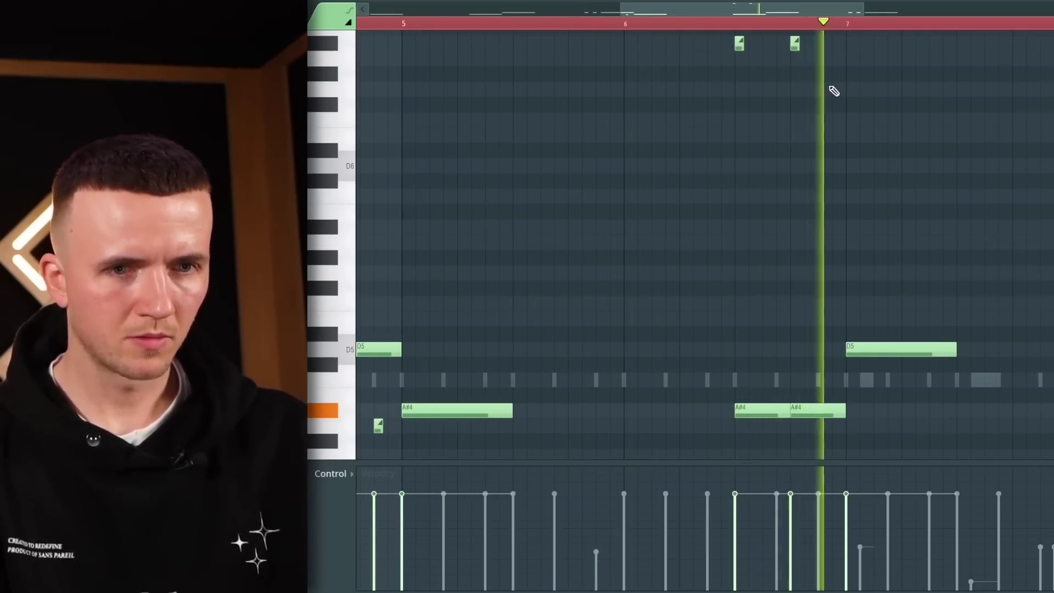
{"action": "left_click_drag", "start_coordinate": [834, 92], "coordinate": [717, 33]}
{"action": "left_click", "coordinate": [795, 534]}
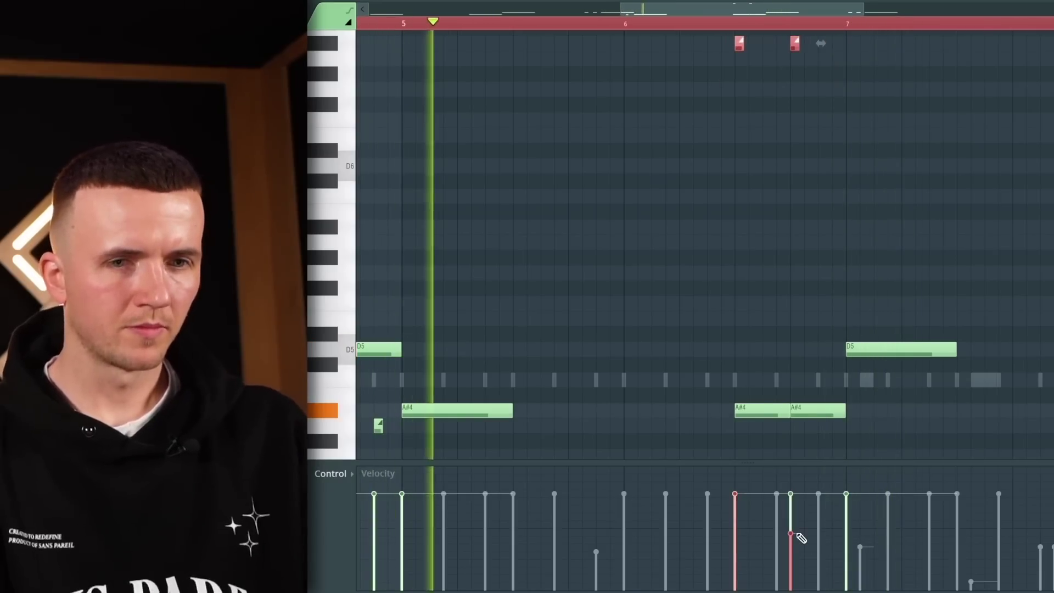
Step: Shift slide notes at the end of bar 8 by octaves and play the bassline from bar 8
{"action": "scroll", "coordinate": [828, 73], "scroll_direction": "down", "scroll_amount": 3, "text": "ctrl"}
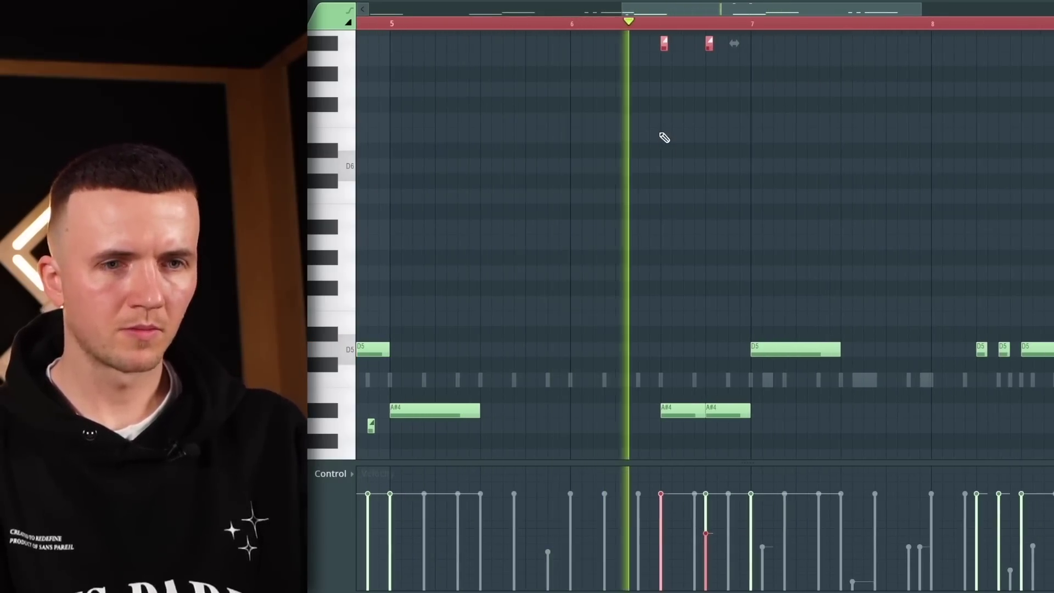
{"action": "scroll", "coordinate": [665, 116], "scroll_direction": "down", "scroll_amount": 4, "text": "ctrl"}
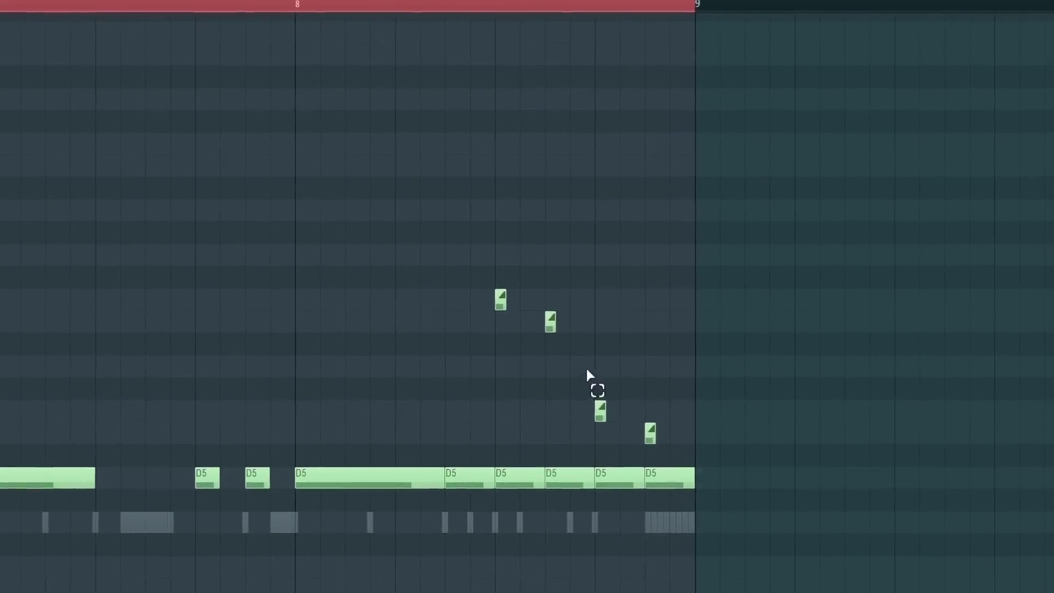
{"action": "key", "text": "ctrl+Down"}
{"action": "key", "text": "ctrl+Up"}
{"action": "key", "text": "ctrl+Up"}
{"action": "left_click", "coordinate": [302, 7]}
{"action": "scroll", "coordinate": [419, 233], "scroll_direction": "up", "scroll_amount": 2}
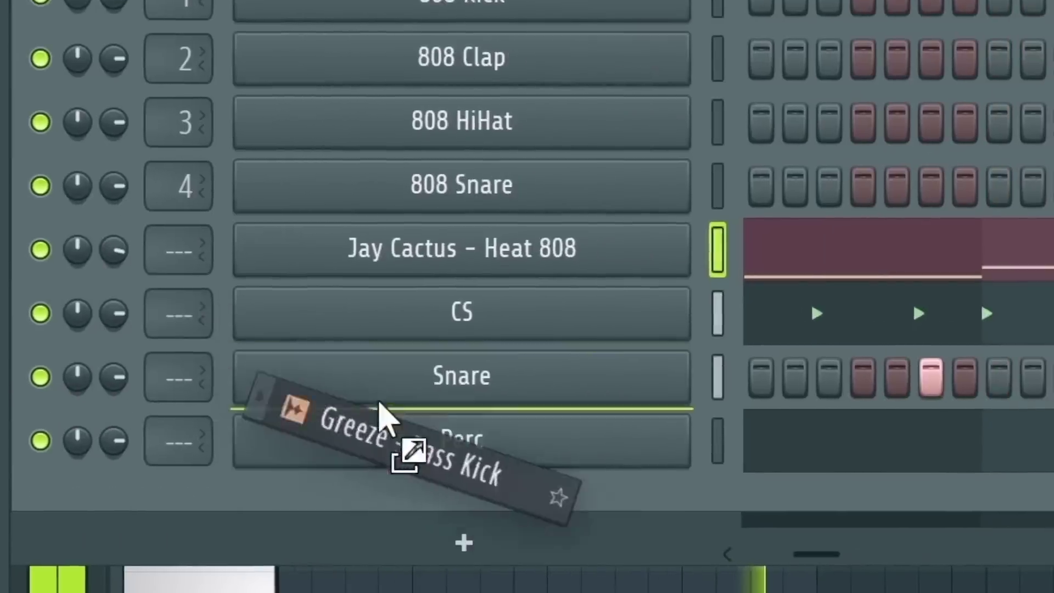
Step: Add the Greeze kick sample as a new channel and program its hits, including one near the end of bar 8
{"action": "left_click_drag", "start_coordinate": [384, 414], "coordinate": [436, 468]}
{"action": "left_click", "coordinate": [968, 467]}
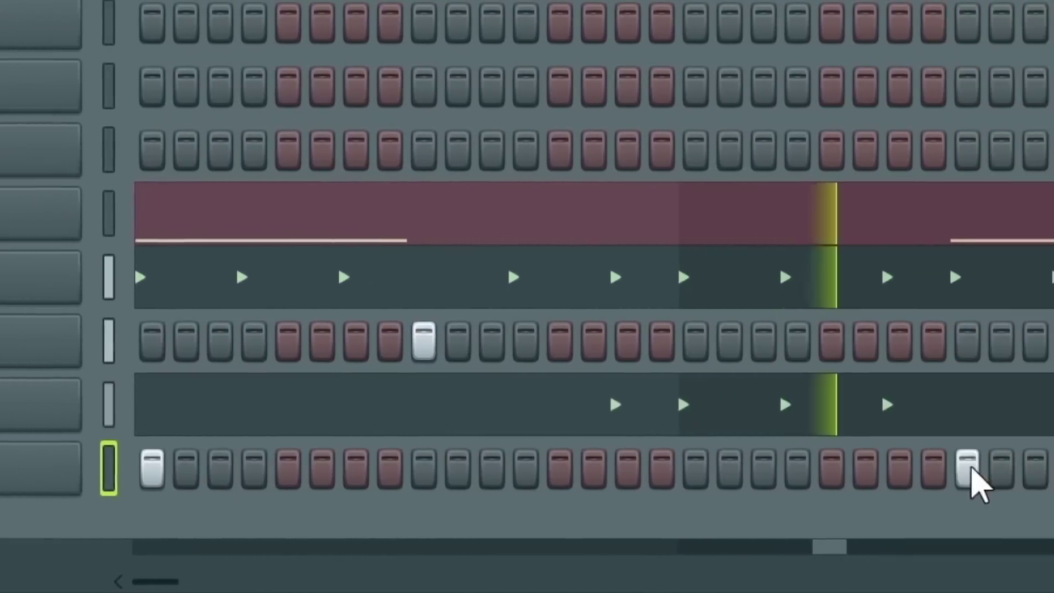
{"action": "left_click", "coordinate": [931, 468]}
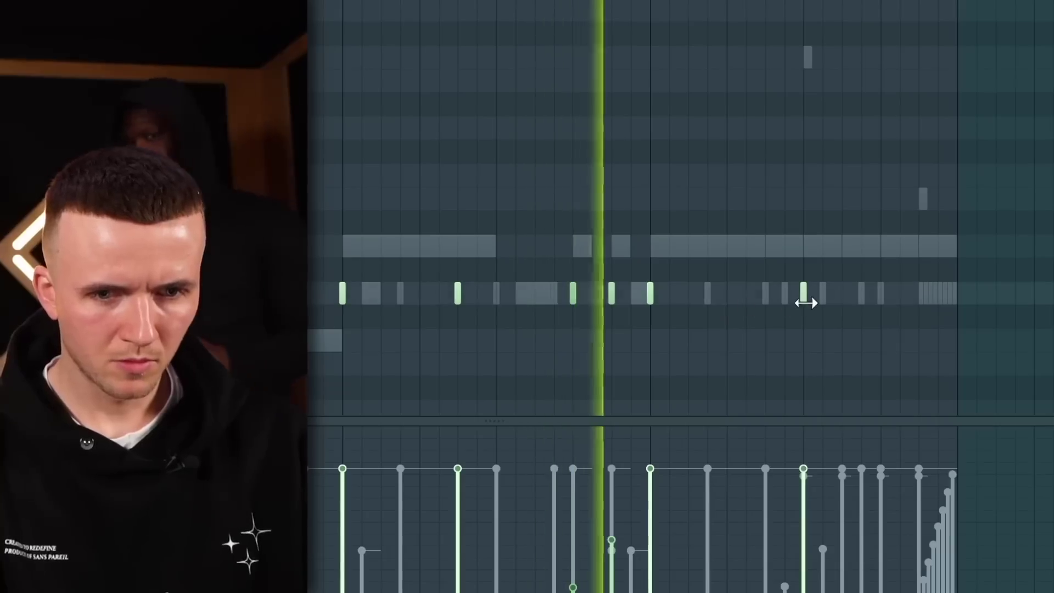
{"action": "left_click", "coordinate": [881, 293]}
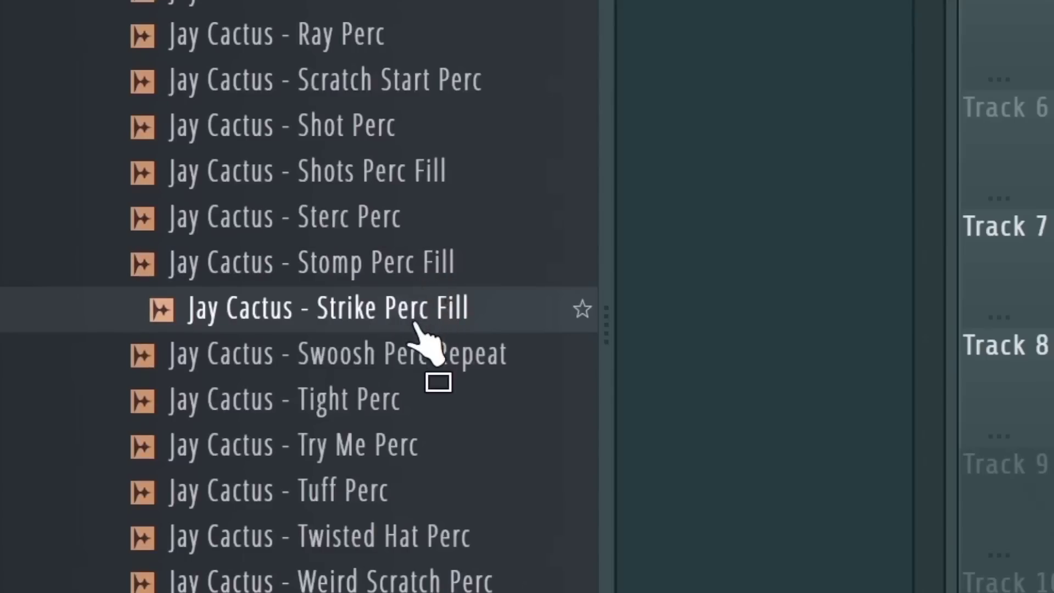
Step: Place the Strike Perc Fill sample at bar 17 on Track 9 and fit it to its embedded tempo of 143 BPM
{"action": "left_click_drag", "start_coordinate": [422, 341], "coordinate": [244, 313]}
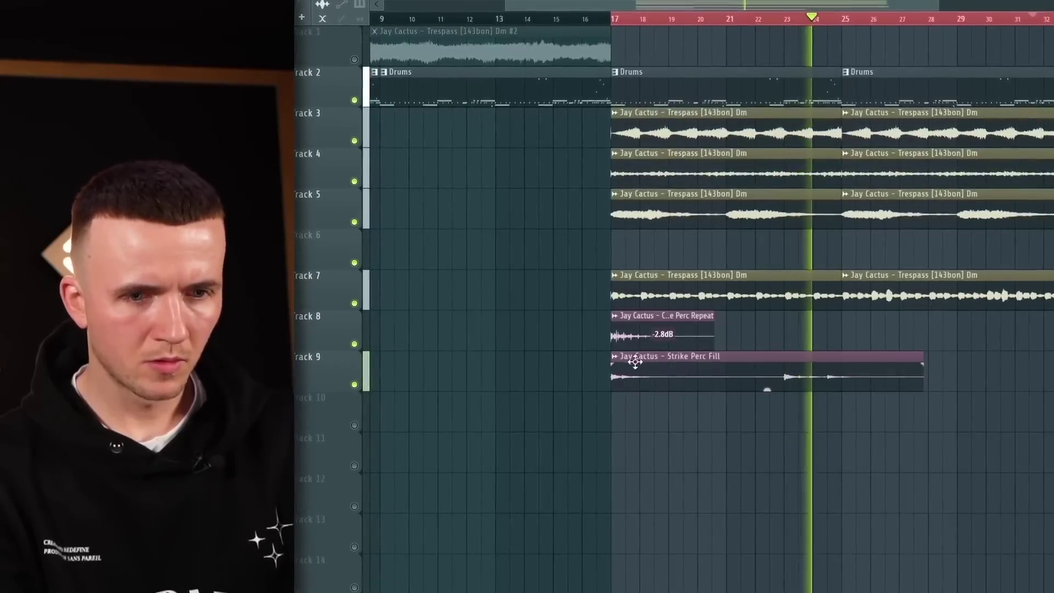
{"action": "right_click", "coordinate": [244, 313]}
{"action": "left_click", "coordinate": [741, 439]}
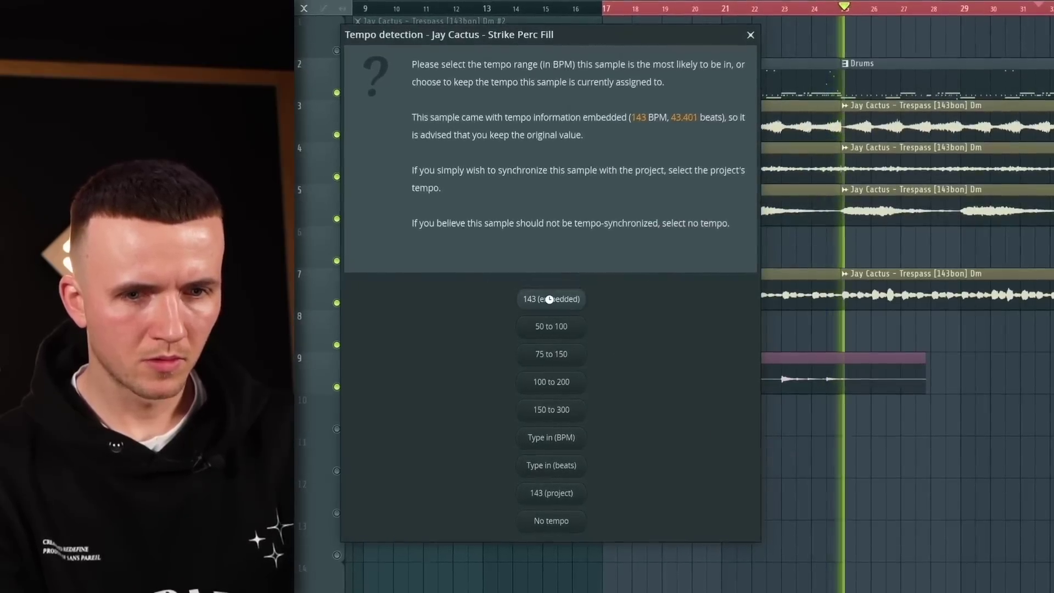
{"action": "key", "text": "Return"}
{"action": "scroll", "coordinate": [755, 497], "scroll_direction": "down", "scroll_amount": 2}
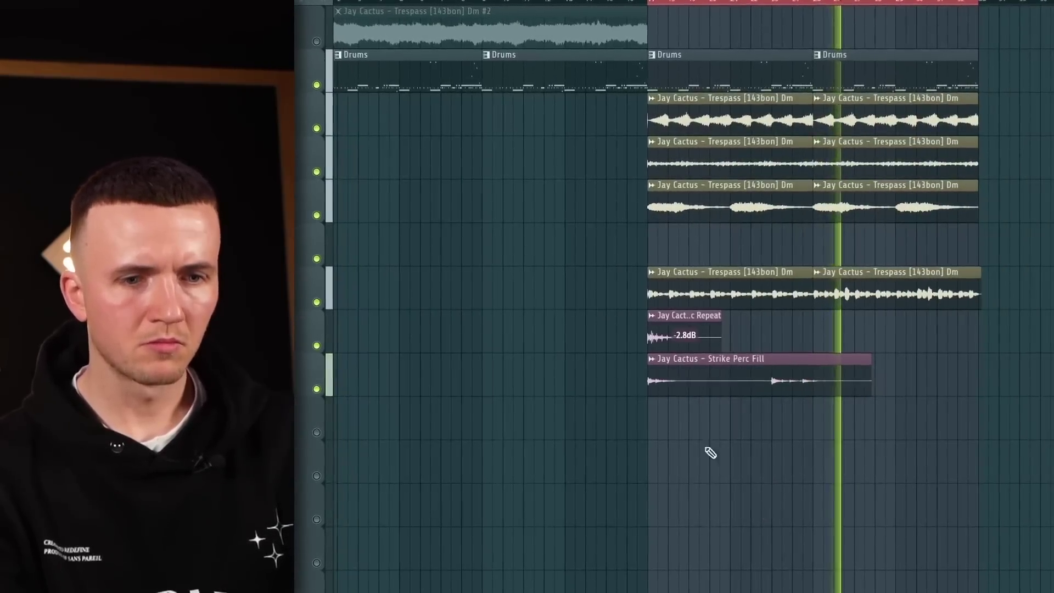
Step: Move the Strike Perc Fill to bar 25, unmute its separate fill slice and reposition that slice just ahead of bar 25
{"action": "left_click_drag", "start_coordinate": [674, 378], "coordinate": [815, 379]}
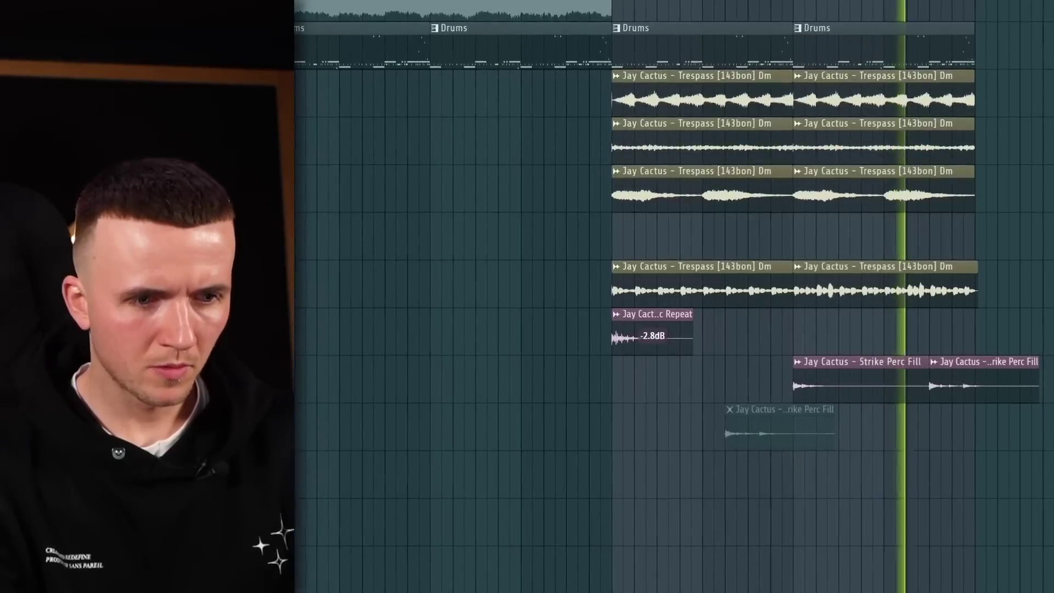
{"action": "left_click", "coordinate": [728, 410]}
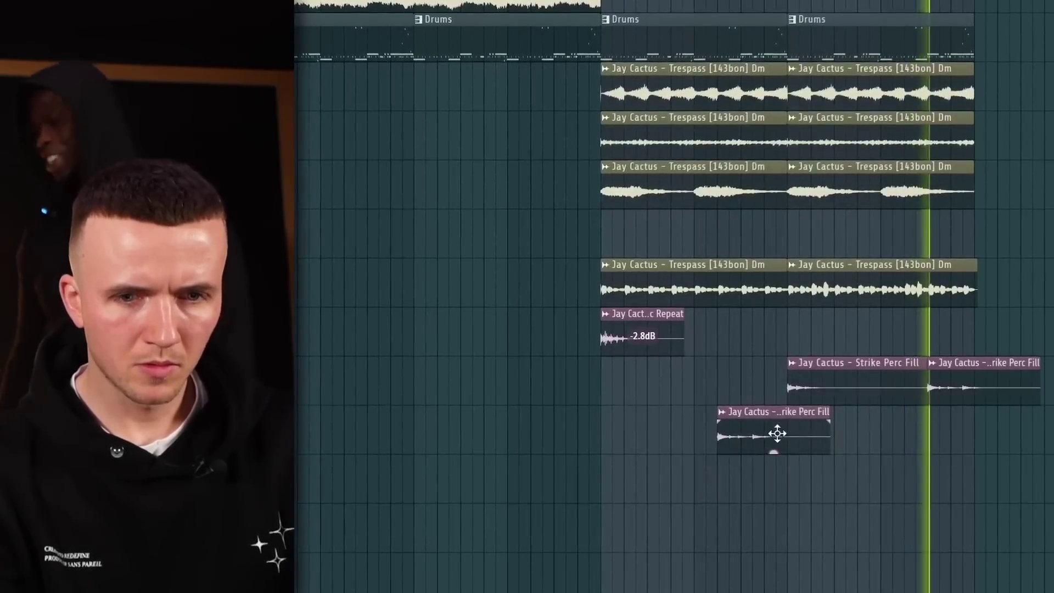
{"action": "scroll", "coordinate": [777, 434], "scroll_direction": "up", "scroll_amount": 3, "text": "ctrl"}
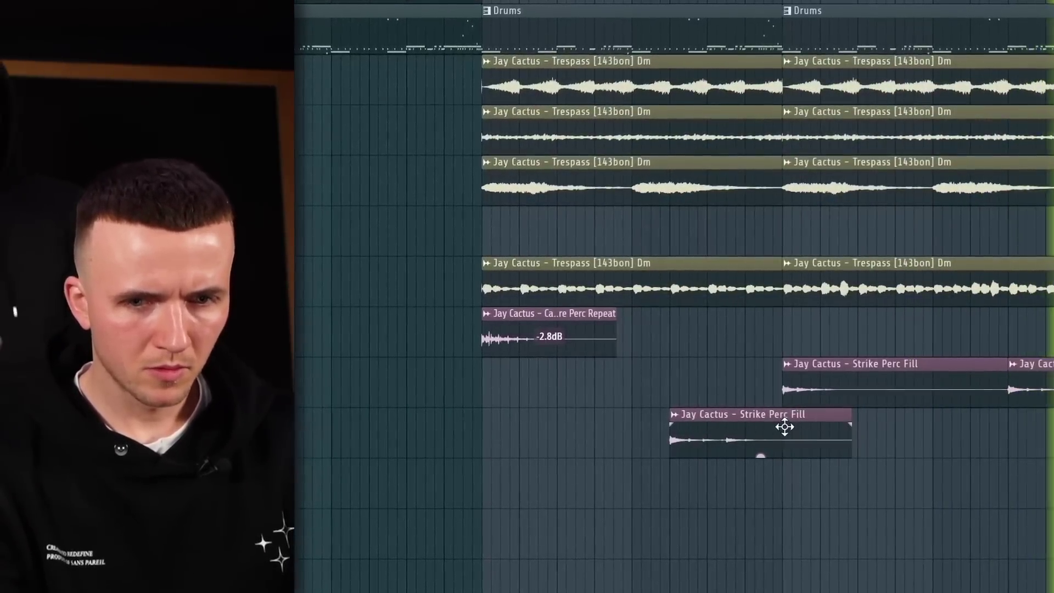
{"action": "left_click_drag", "start_coordinate": [784, 427], "coordinate": [779, 366]}
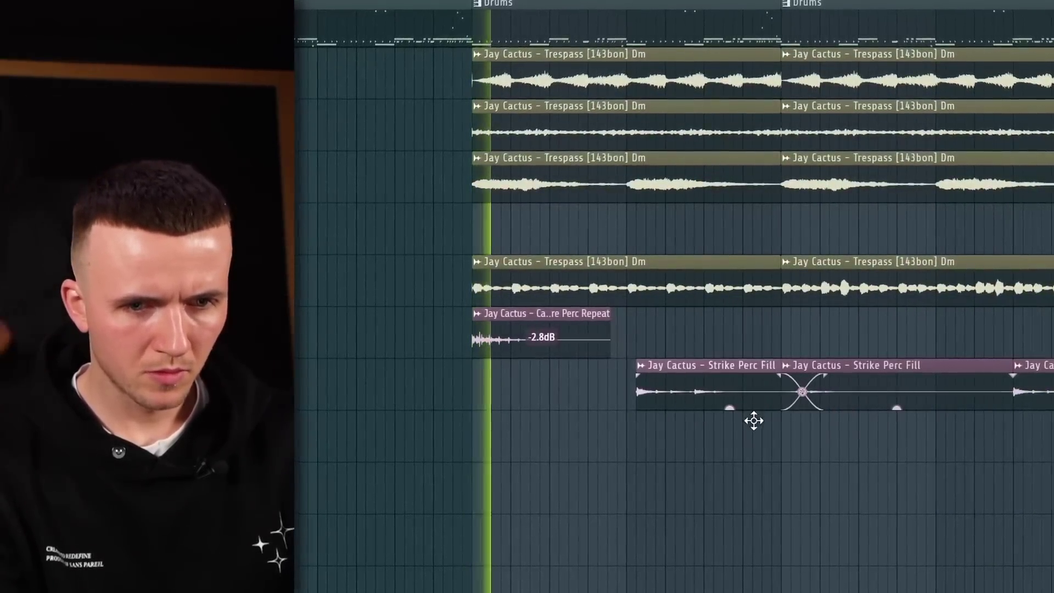
{"action": "left_click_drag", "start_coordinate": [754, 420], "coordinate": [743, 444]}
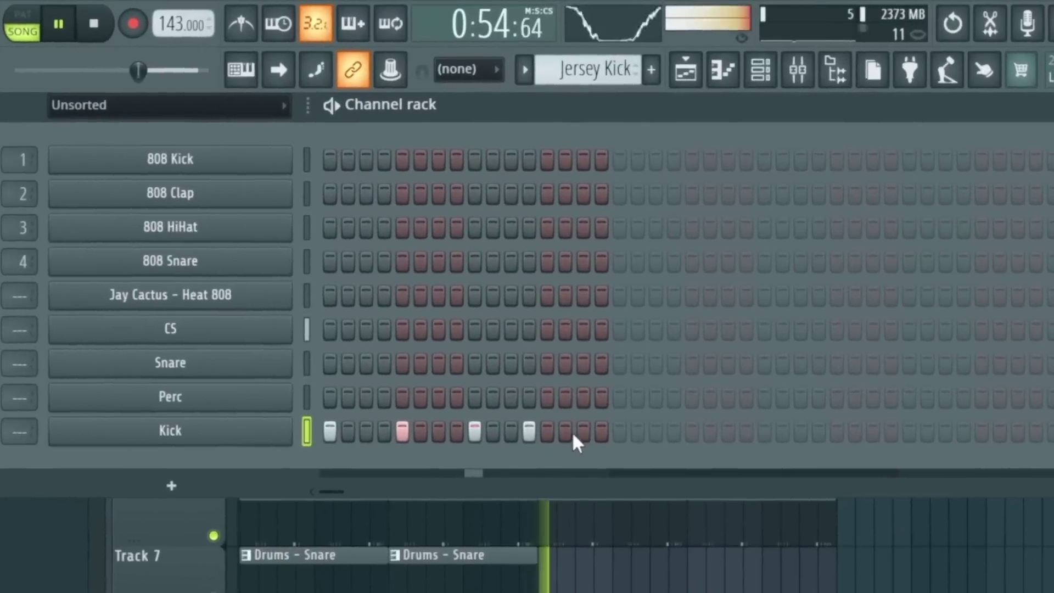
Step: Add a kick hit on step 15 of the Jersey Kick pattern and duplicate the bar to fill four bars
{"action": "left_click", "coordinate": [583, 431]}
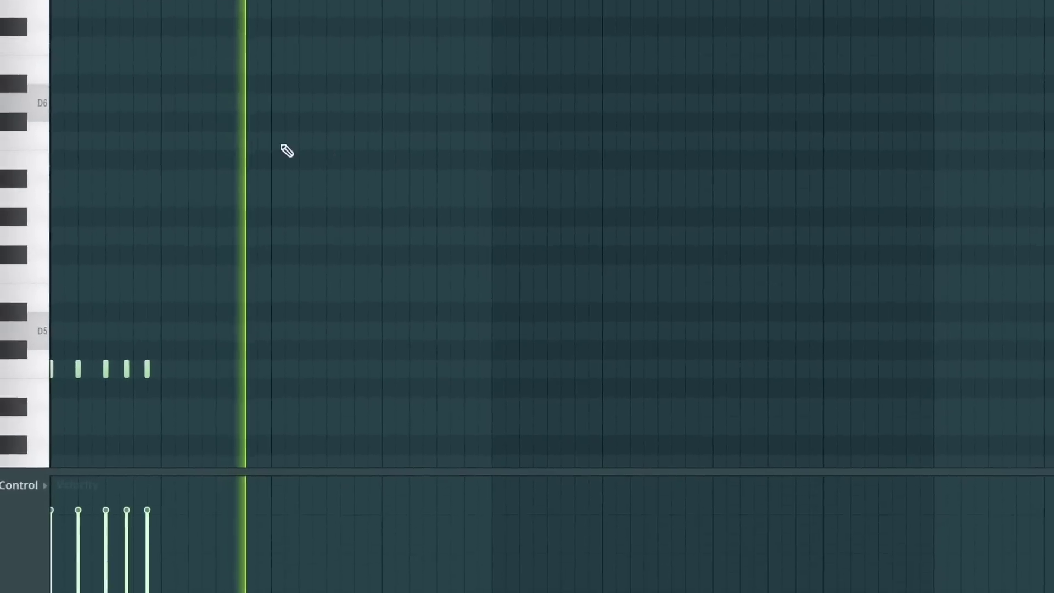
{"action": "key", "text": "ctrl+a"}
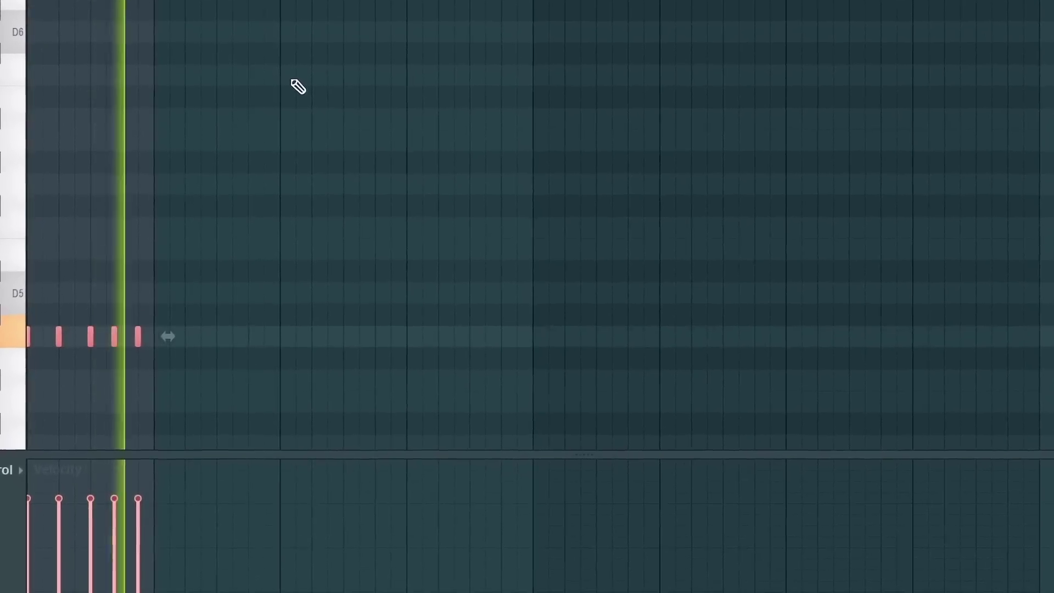
{"action": "key", "text": "ctrl+b"}
{"action": "key", "text": "ctrl+b"}
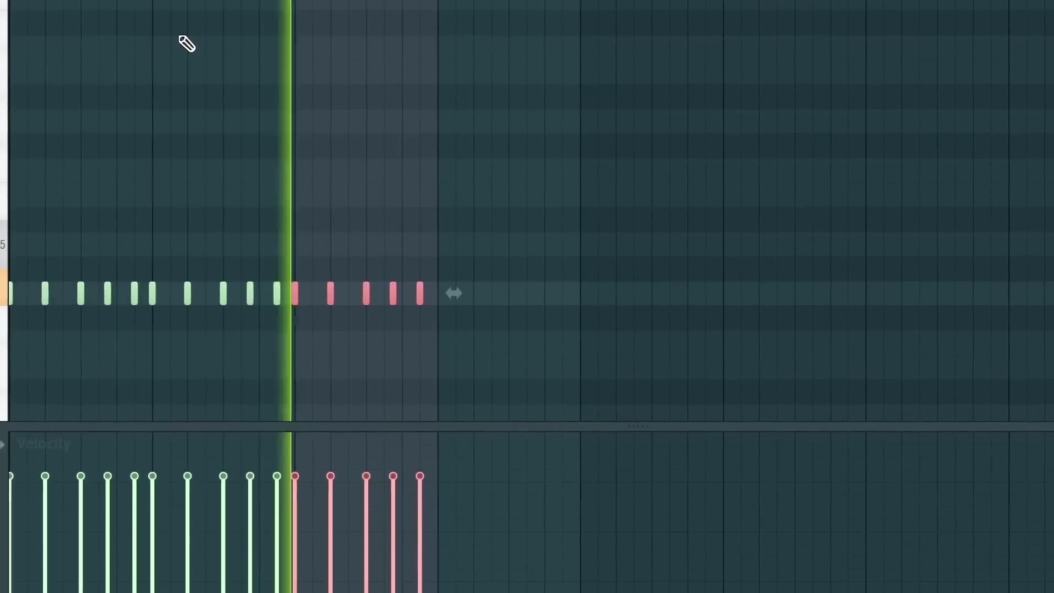
{"action": "key", "text": "ctrl+b"}
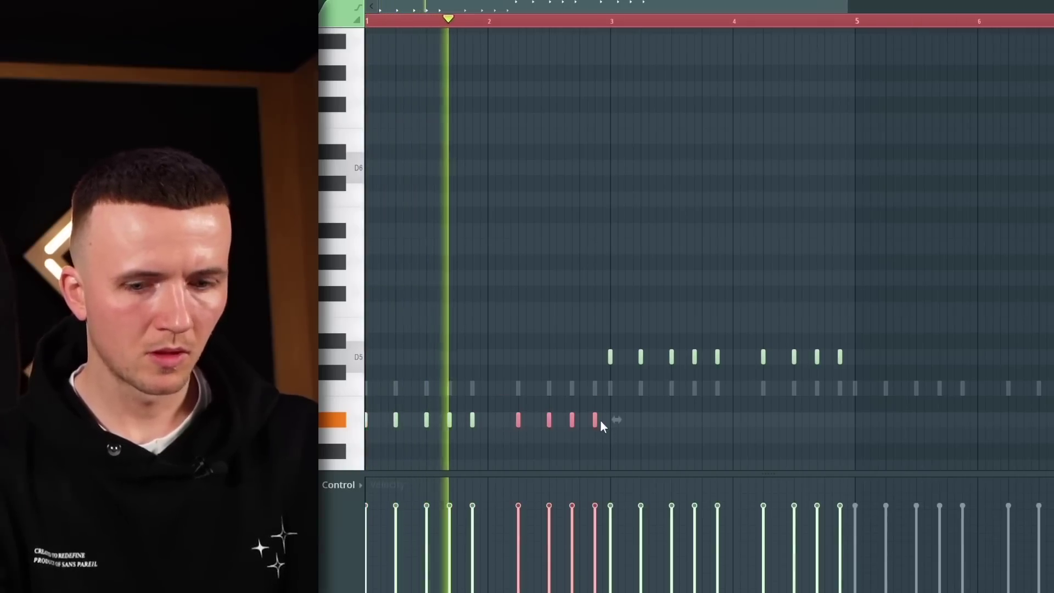
Step: Raise the four notes in bar 2 and the last note of bar 4 by an octave
{"action": "key", "text": "ctrl+Up"}
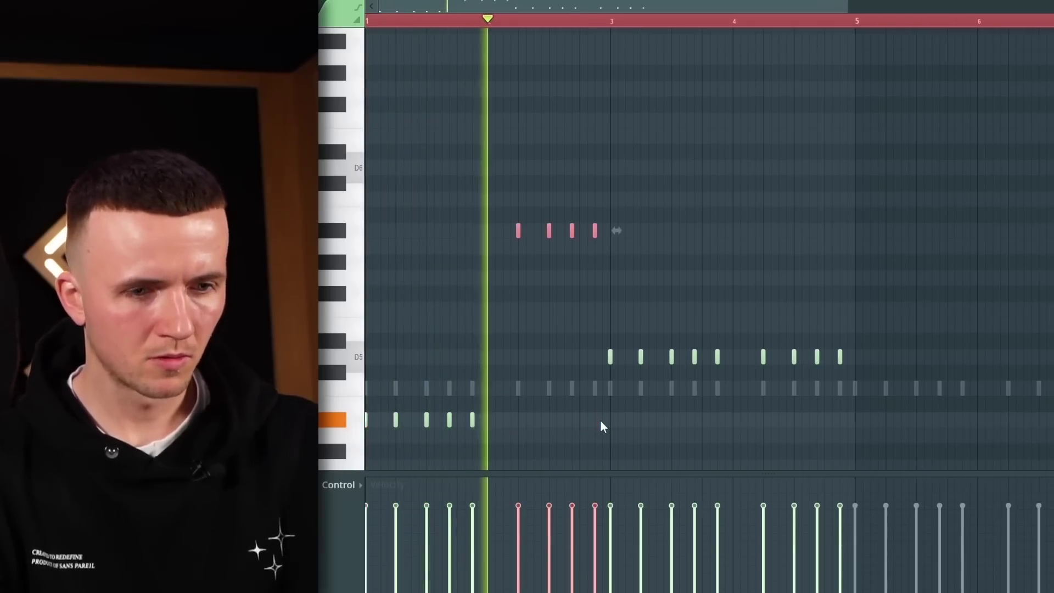
{"action": "left_click", "coordinate": [542, 337]}
{"action": "scroll", "coordinate": [695, 336], "scroll_direction": "down", "scroll_amount": 2}
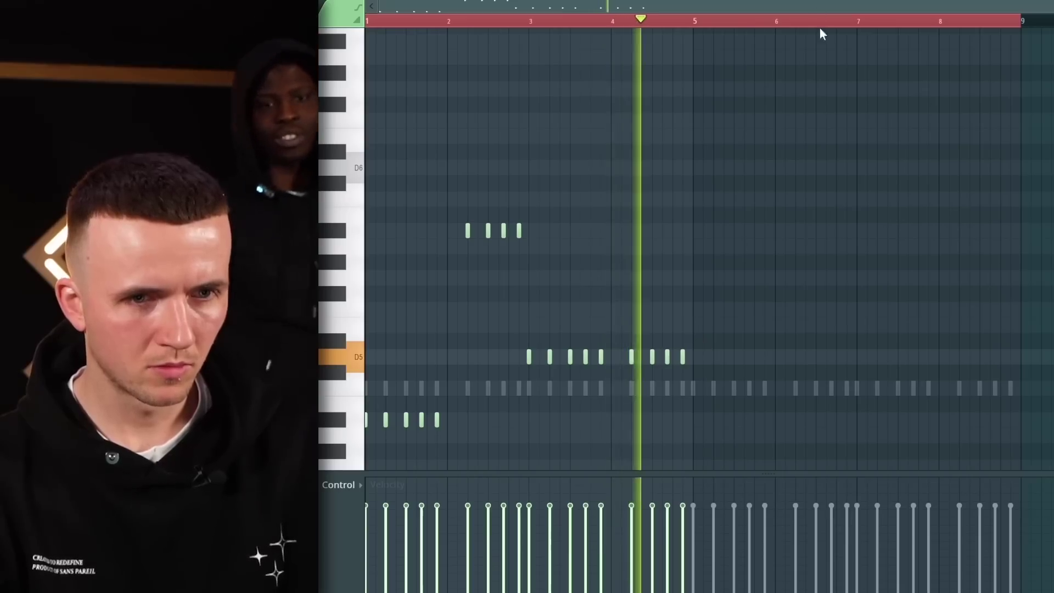
{"action": "scroll", "coordinate": [687, 346], "scroll_direction": "up", "scroll_amount": 2}
{"action": "key", "text": "ctrl+Up"}
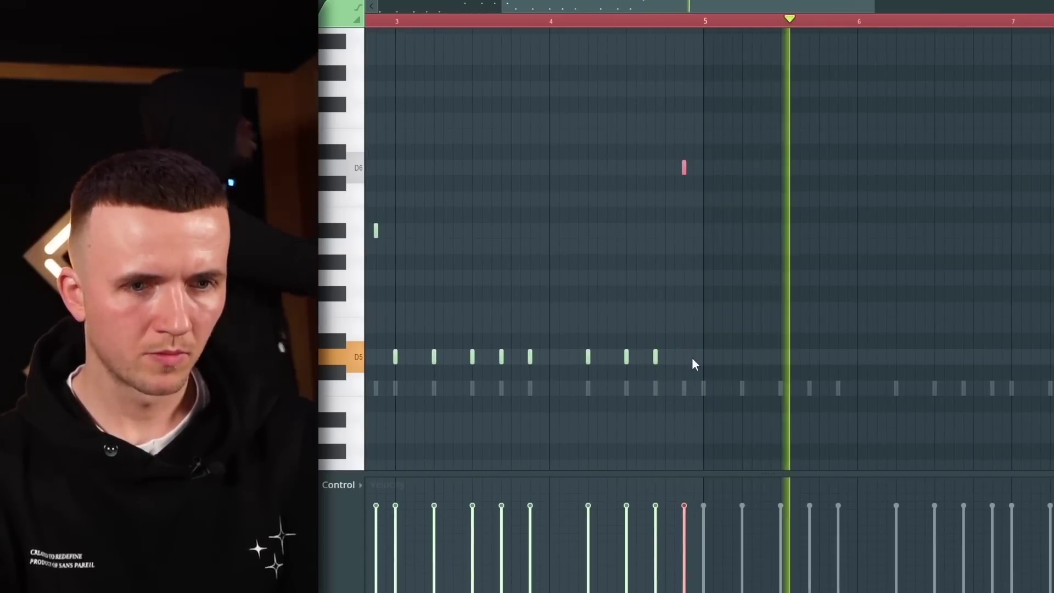
Step: Select all the notes and duplicate the four-bar pattern into bars 5 to 8, playing from bar 5
{"action": "key", "text": "ctrl+a"}
{"action": "scroll", "coordinate": [693, 361], "scroll_direction": "down", "scroll_amount": 2}
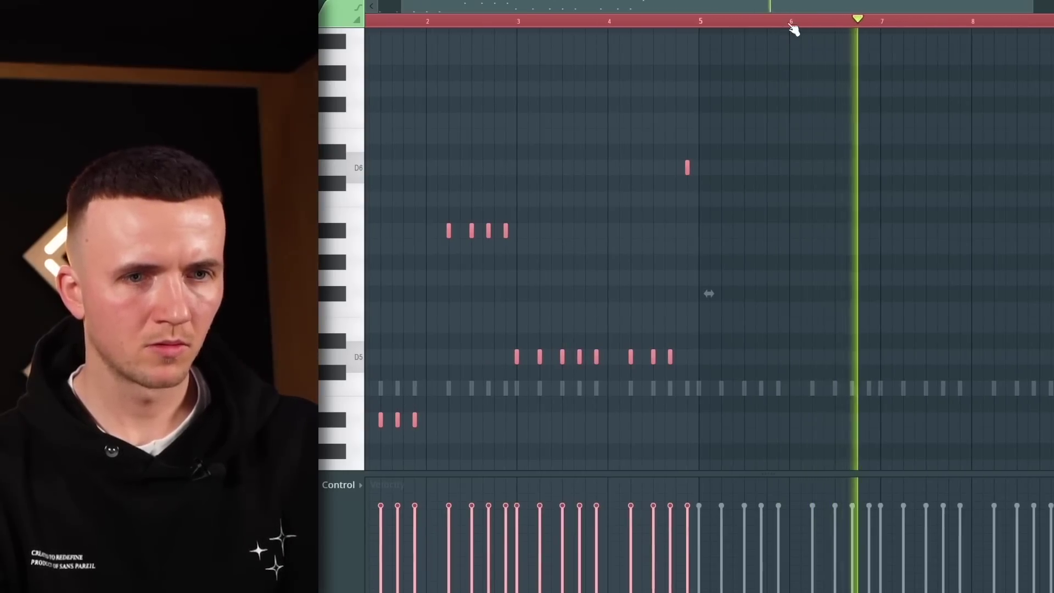
{"action": "left_click_drag", "start_coordinate": [794, 28], "coordinate": [701, 22]}
{"action": "key", "text": "ctrl+b"}
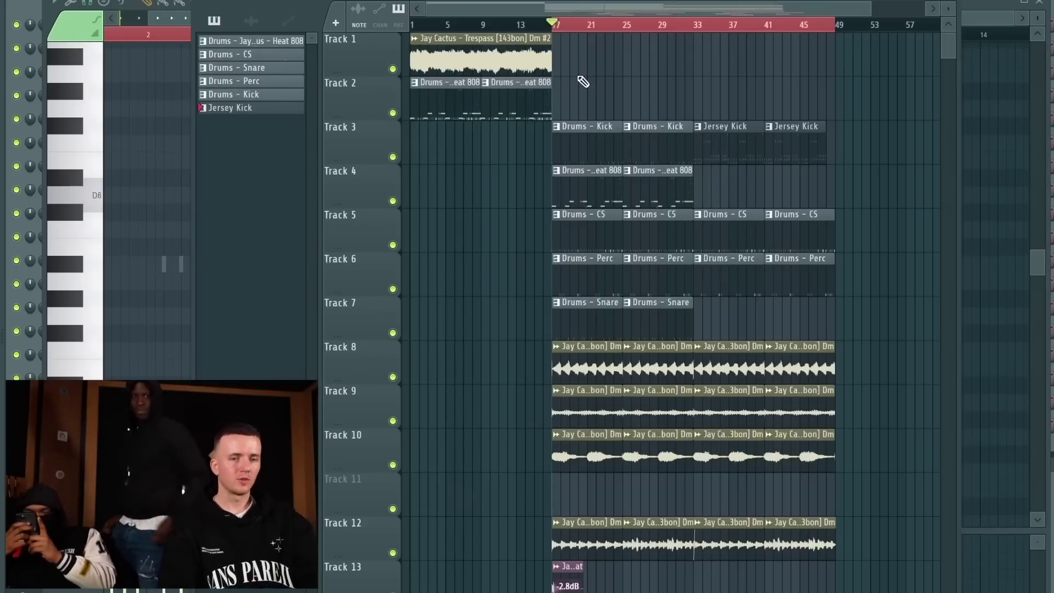
{"action": "scroll", "coordinate": [583, 81], "scroll_direction": "up", "scroll_amount": 2}
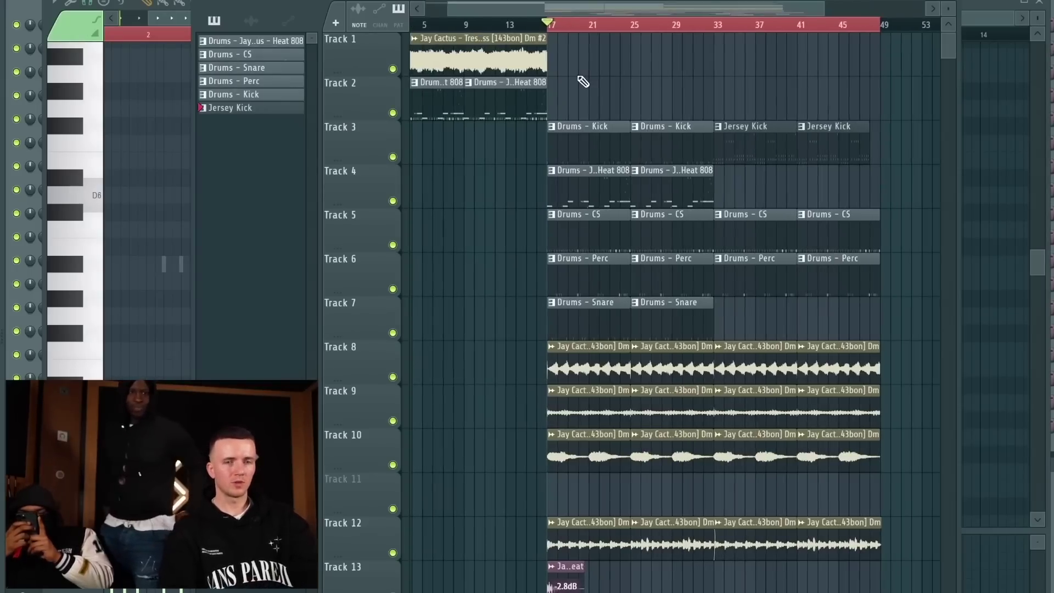
{"action": "scroll", "coordinate": [781, 84], "scroll_direction": "down", "scroll_amount": 2}
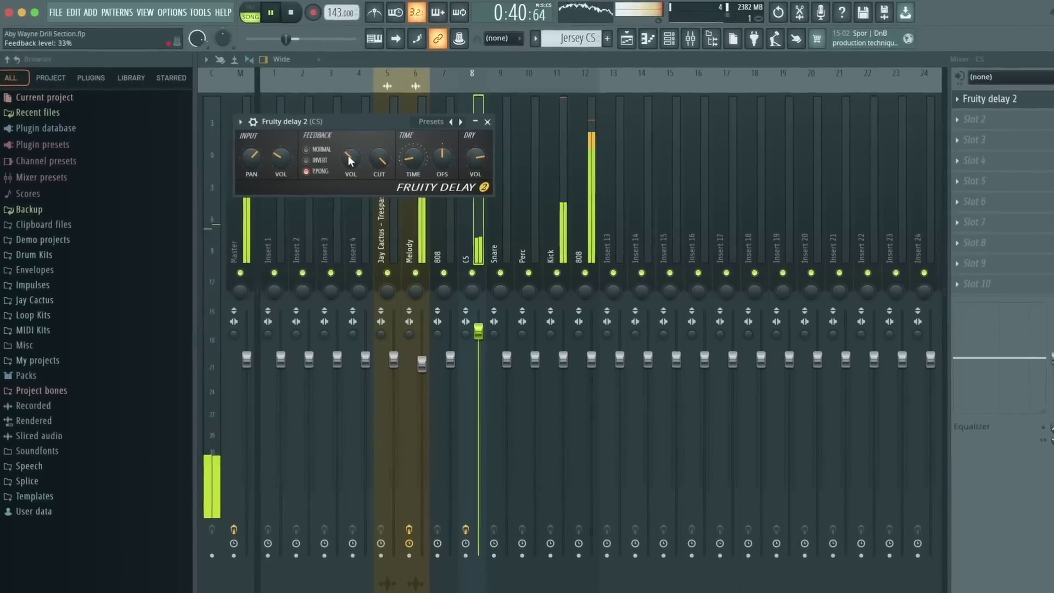
Step: Mute the Perc mixer track, isolate the CS, Kick and 808 tracks, and open Fruity delay 2 on CS
{"action": "left_click", "coordinate": [513, 270]}
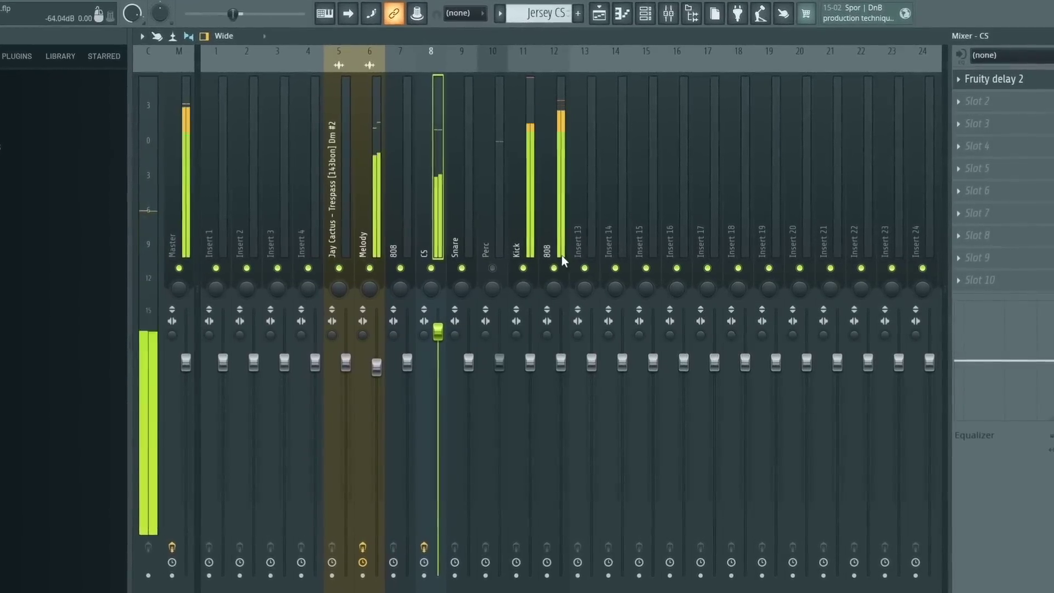
{"action": "left_click", "coordinate": [554, 268], "text": "ctrl"}
{"action": "left_click", "coordinate": [524, 268]}
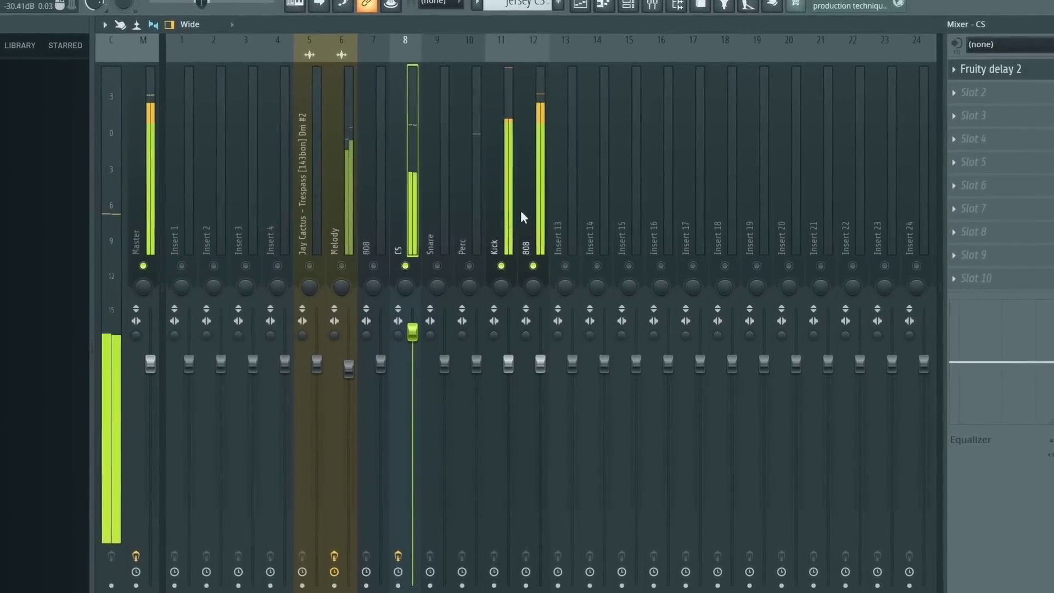
{"action": "left_click", "coordinate": [988, 70]}
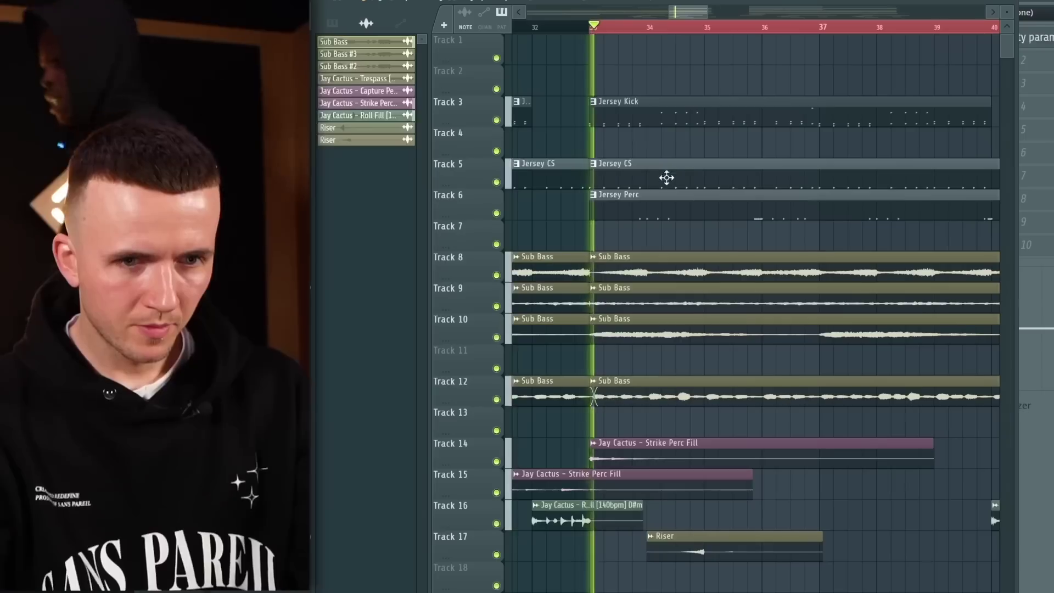
Step: Cut the section from bar 34 to bar 35 out of the Jersey CS clip on Track 5
{"action": "left_click_drag", "start_coordinate": [657, 180], "coordinate": [701, 186]}
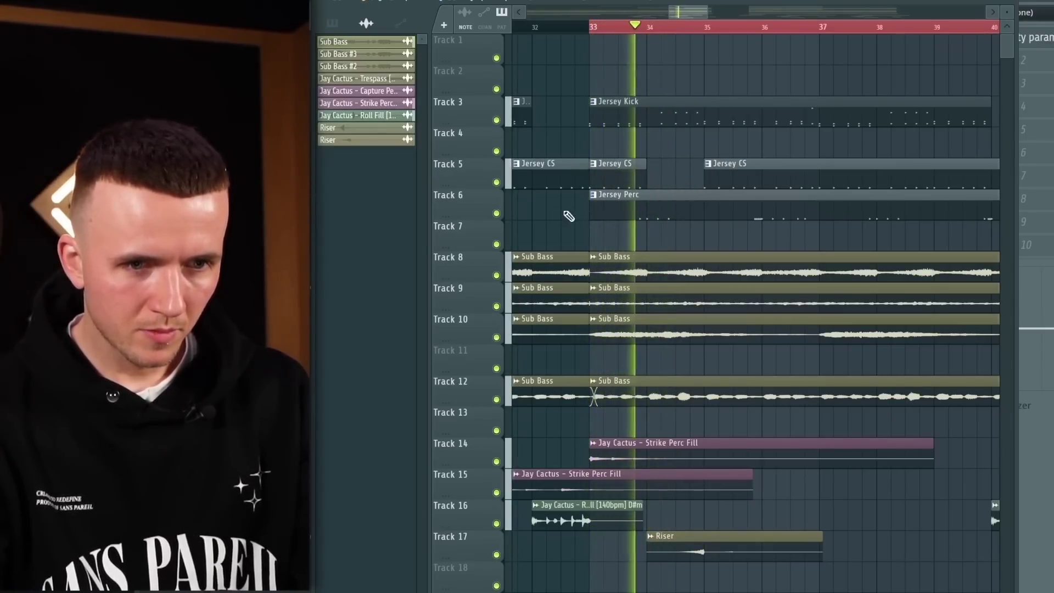